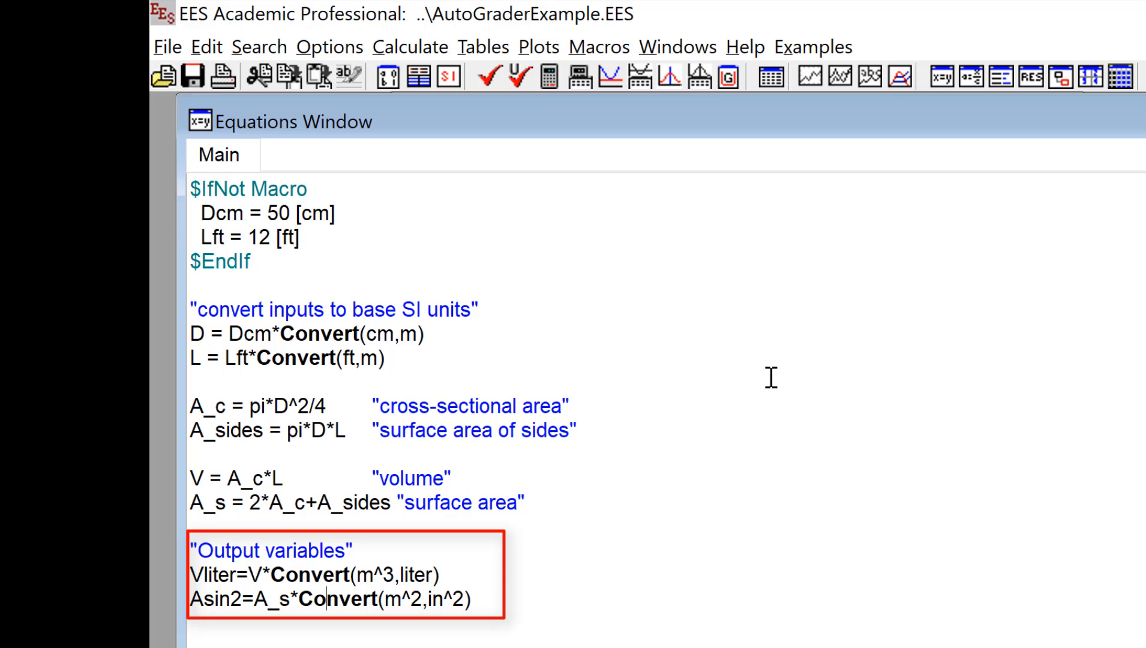
- Solve the equations with F2, getting Asin2 = 9514 in^2 and Vliter = 718.2 liter, then return to the equations
click(711, 500)
key(F2)
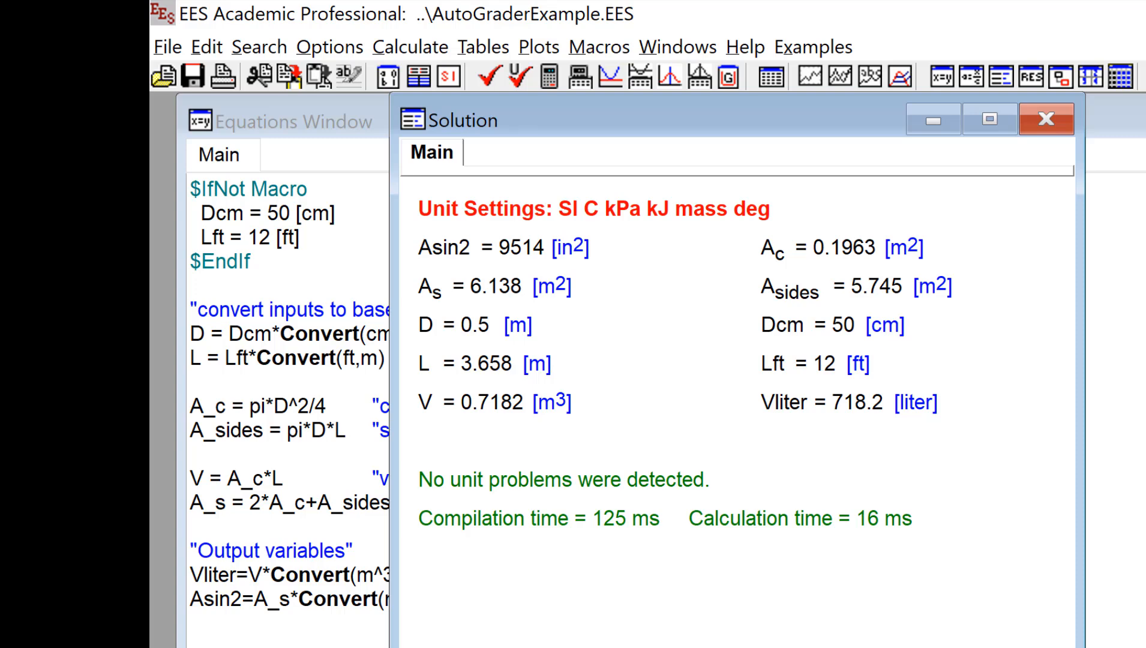
click(234, 579)
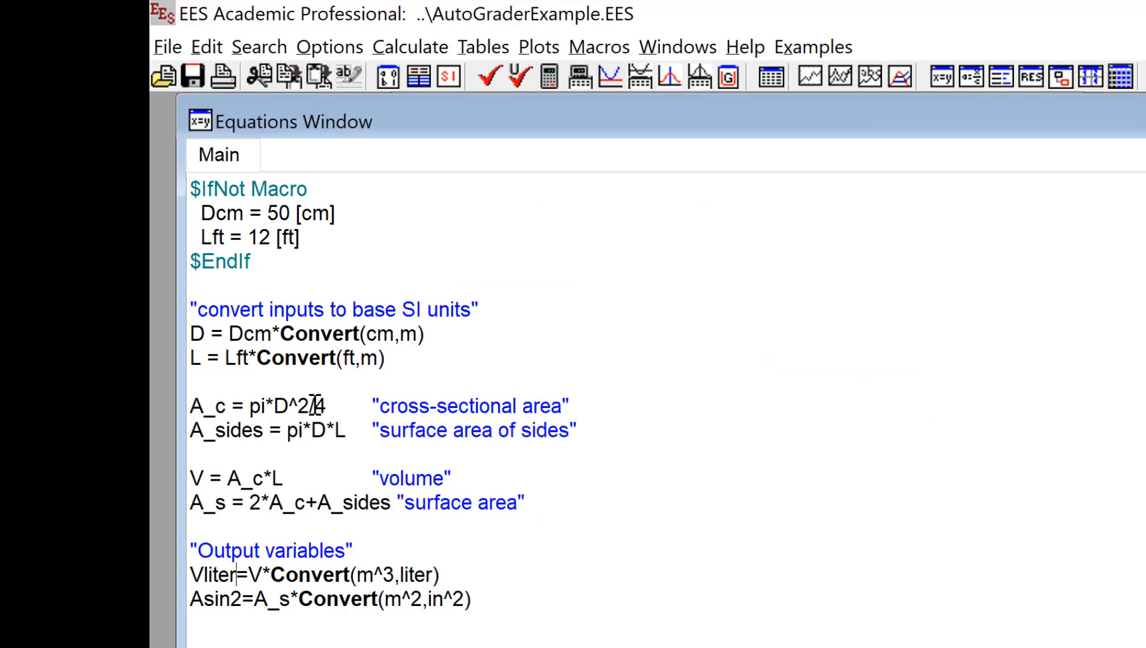
- Create an EESyGrader rubric and apply Dcm and Lft as its test inputs
click(332, 47)
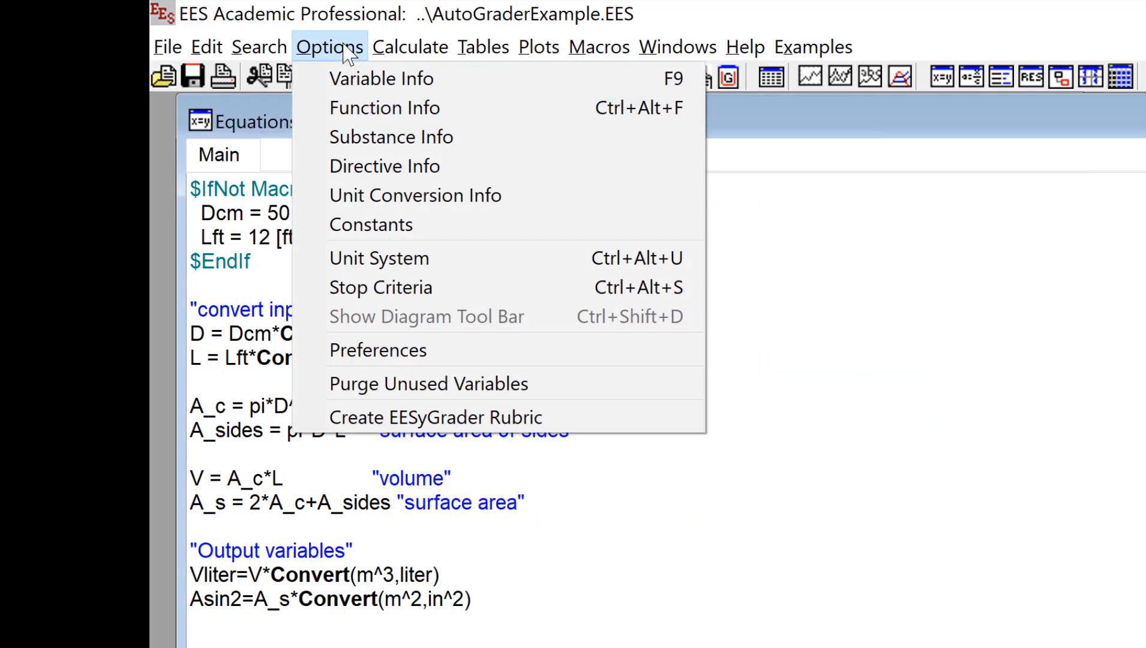
click(567, 418)
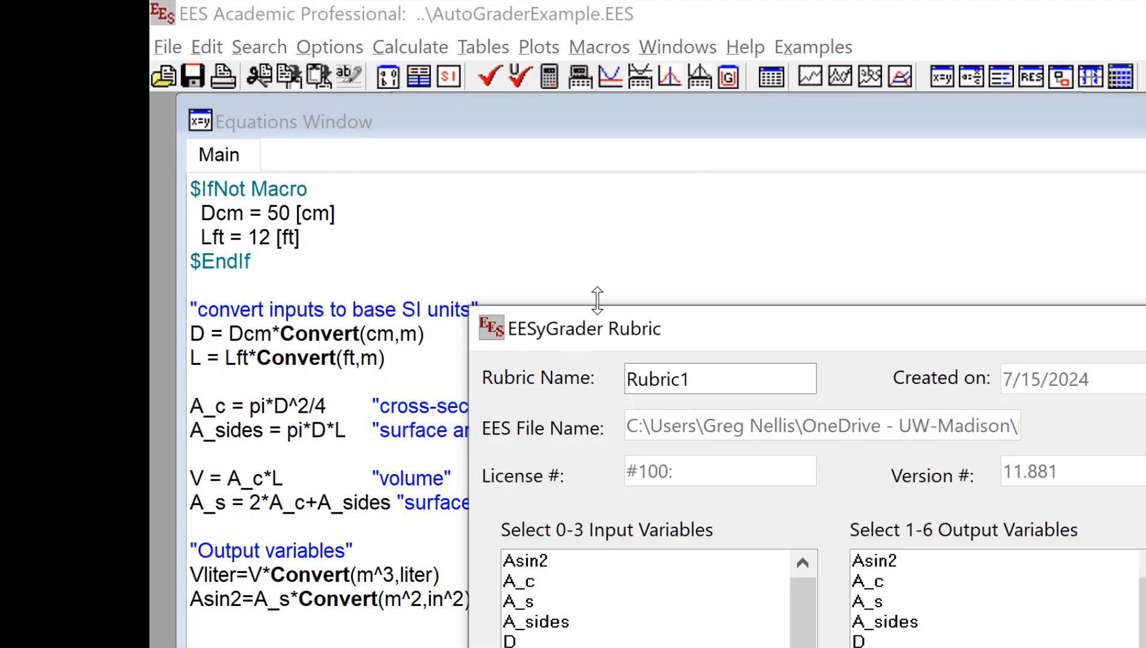
drag(666, 351, 663, 45)
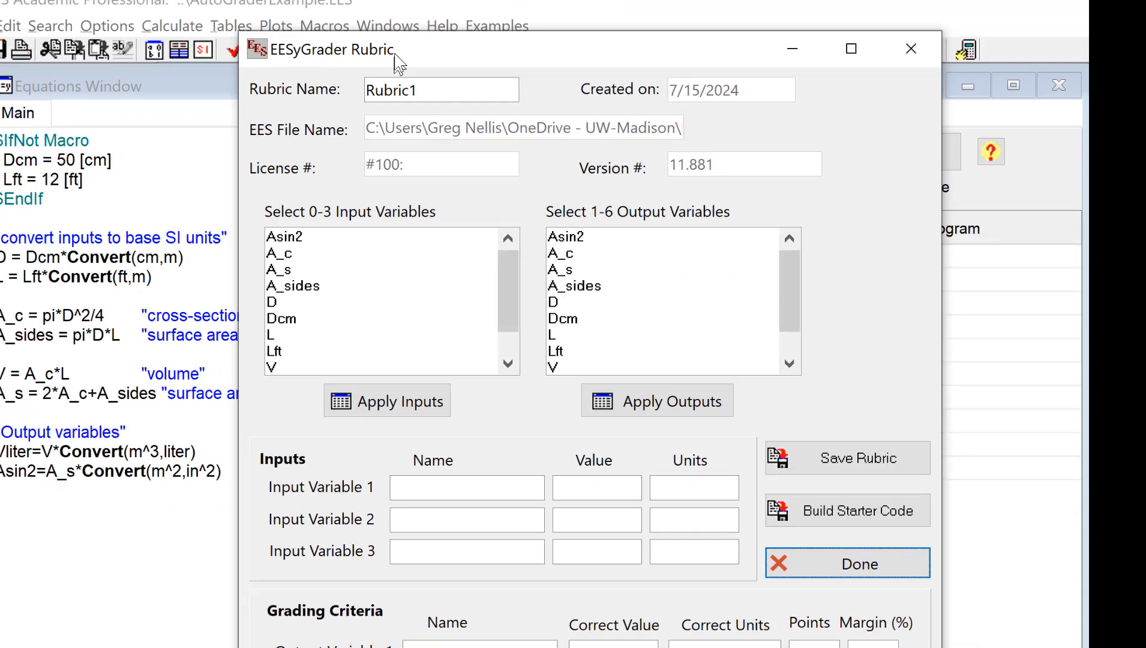
click(225, 257)
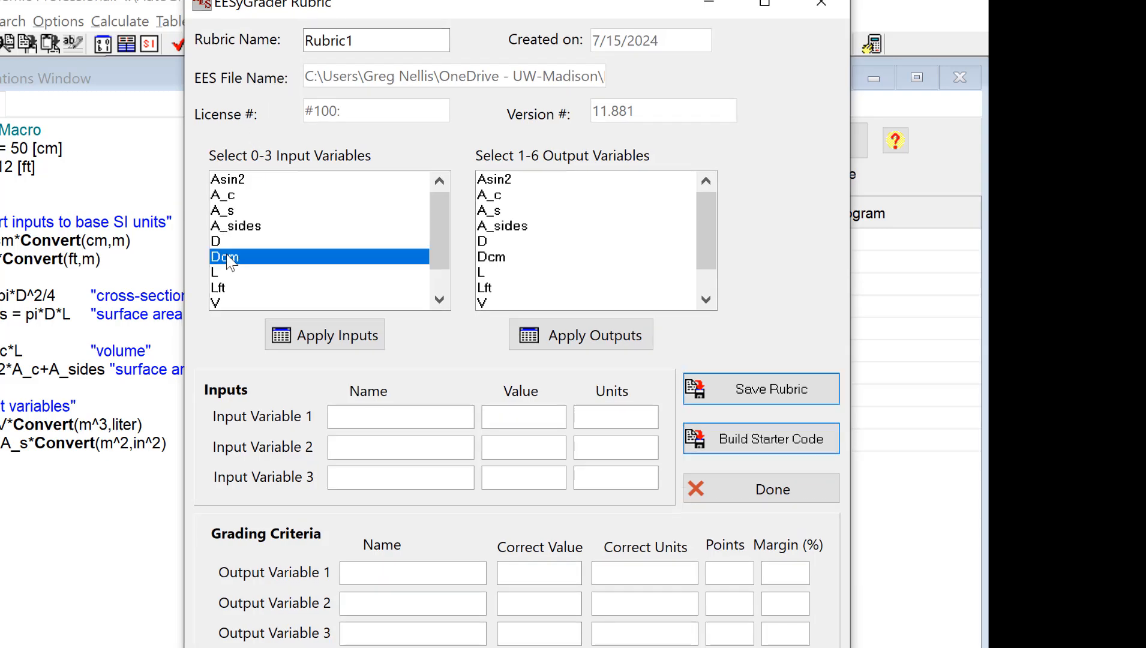
ctrl+click(219, 288)
click(333, 341)
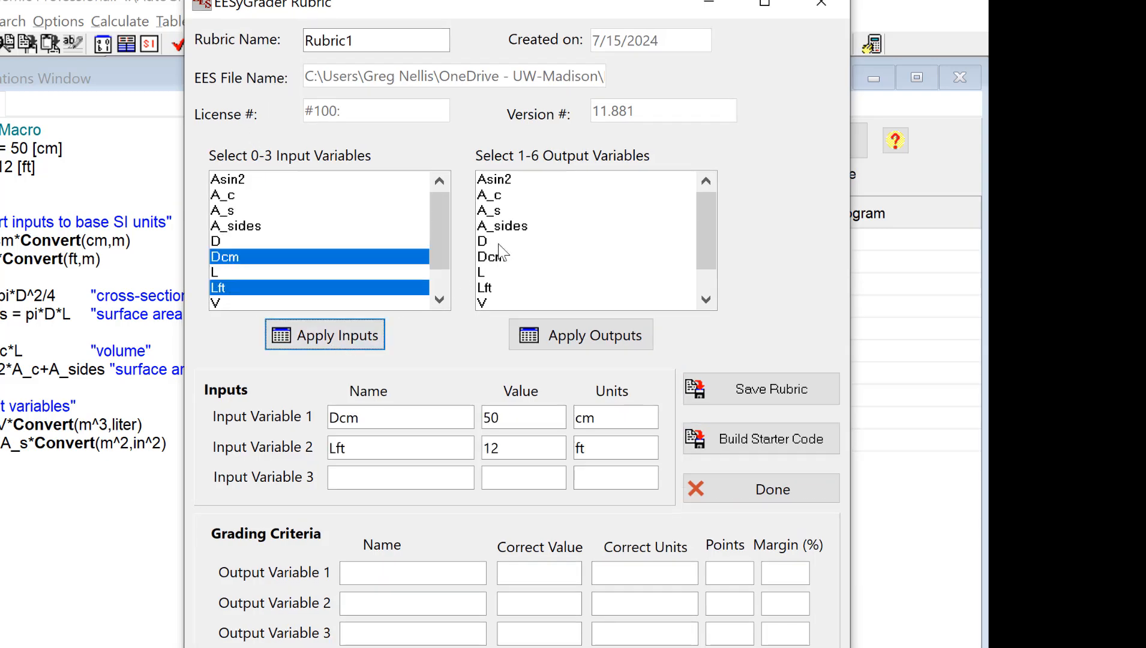
- Apply Vliter and Asin2 as the rubric's graded outputs
scroll(523, 294, down, 2)
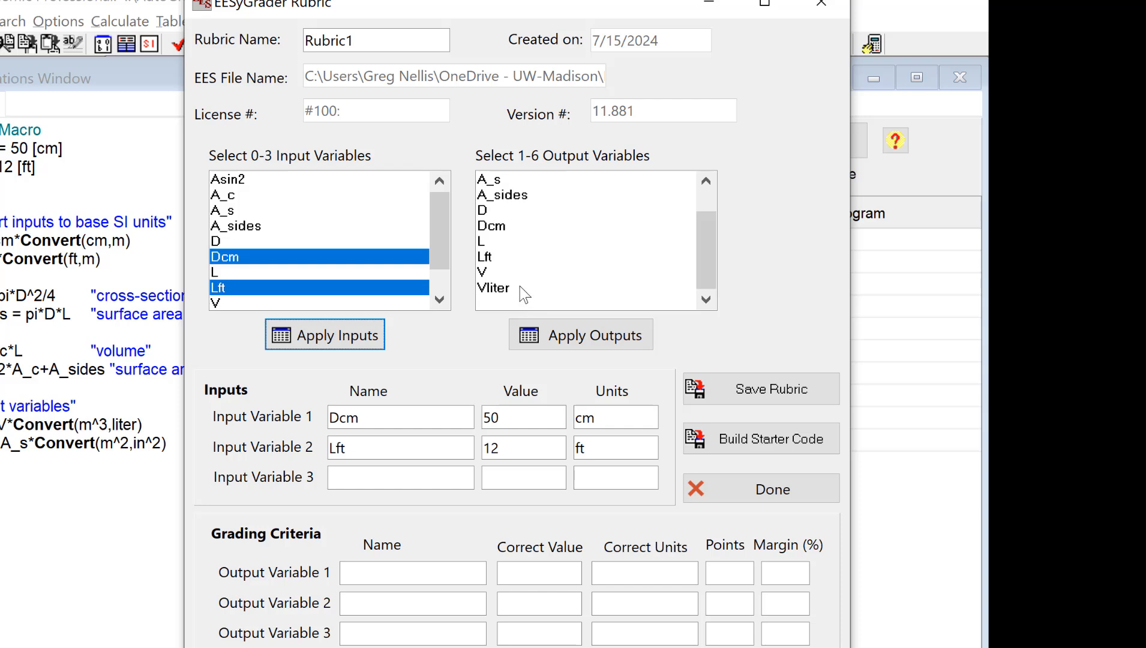
click(522, 288)
scroll(519, 184, up, 2)
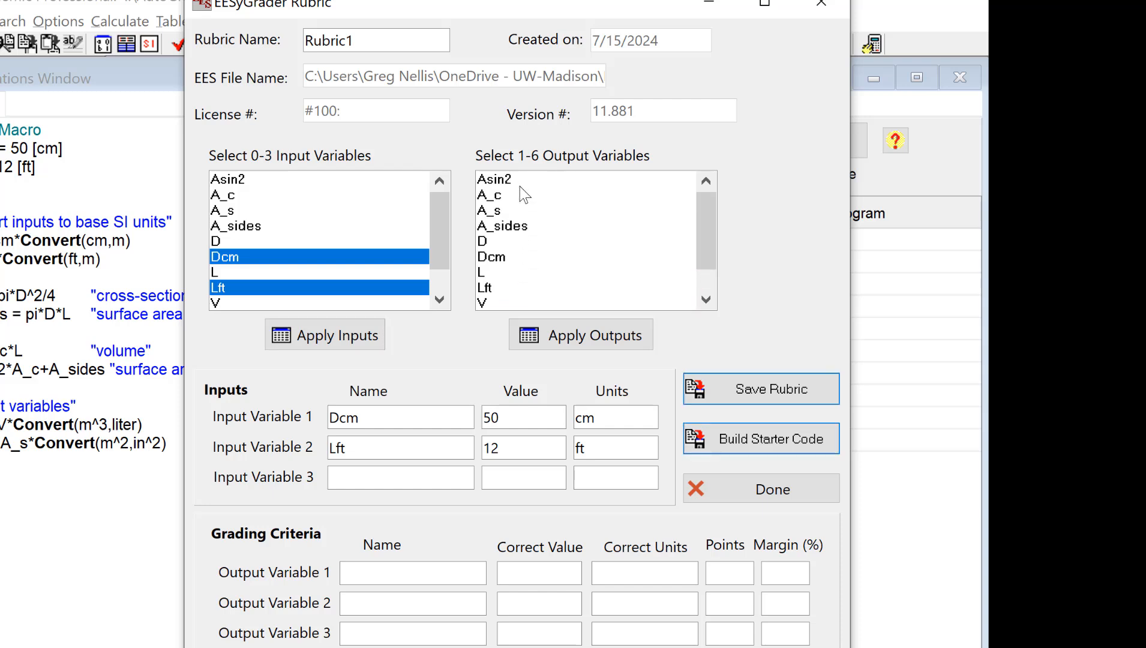
click(519, 180)
click(567, 342)
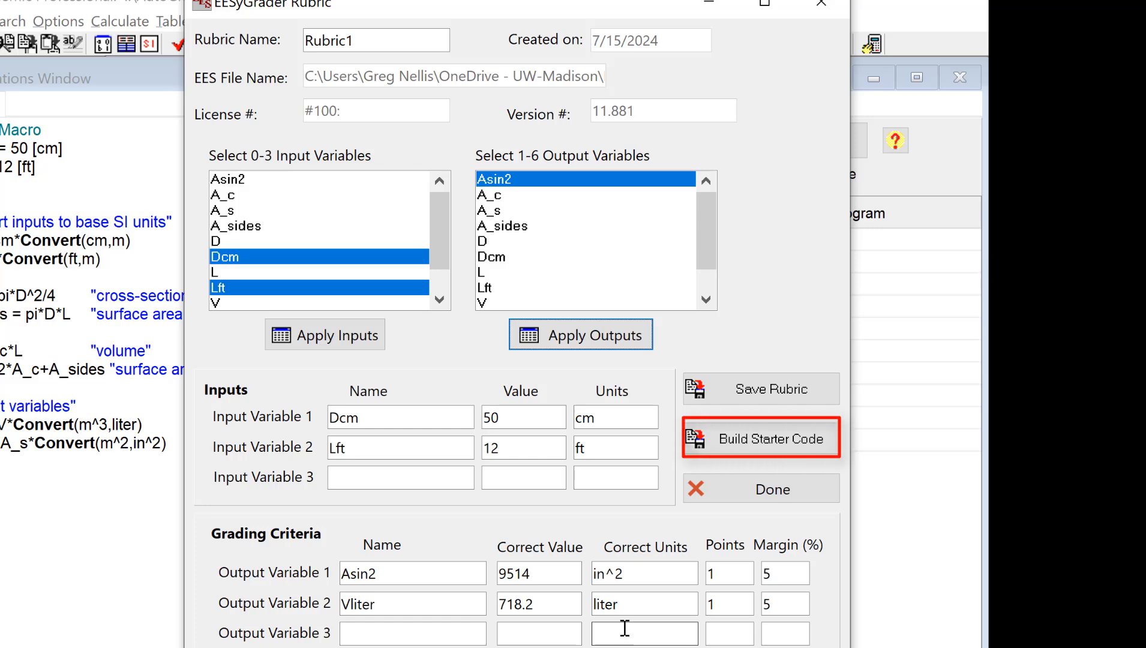
- Build starter code with Include Units and Include Test Case Results both checked, and select its header
click(740, 440)
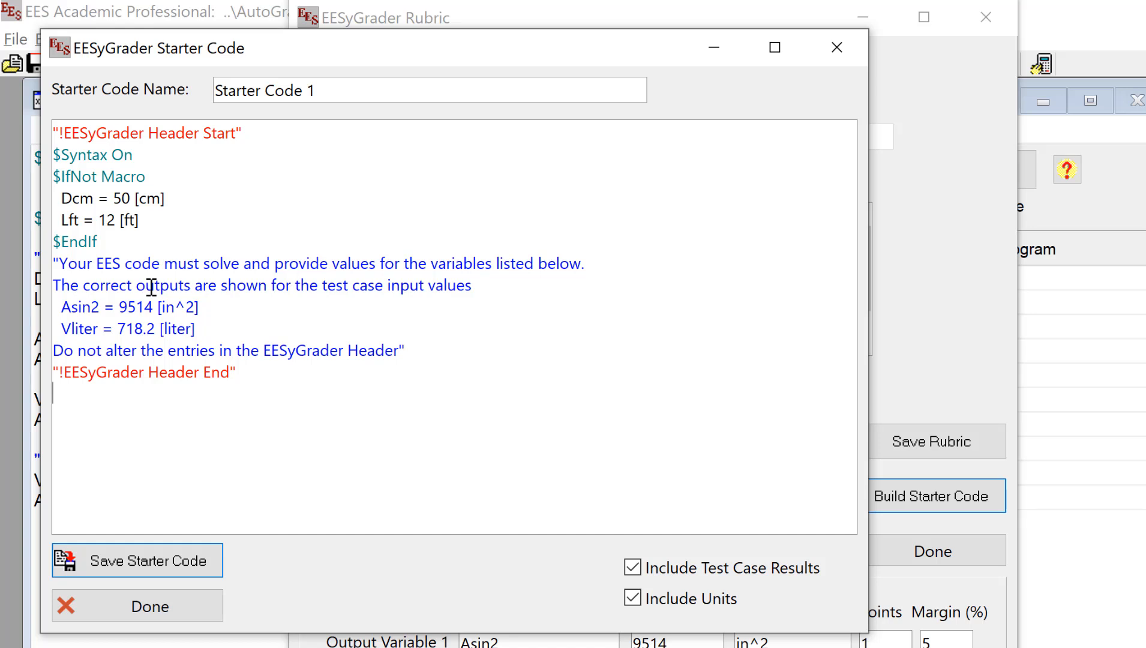
click(636, 599)
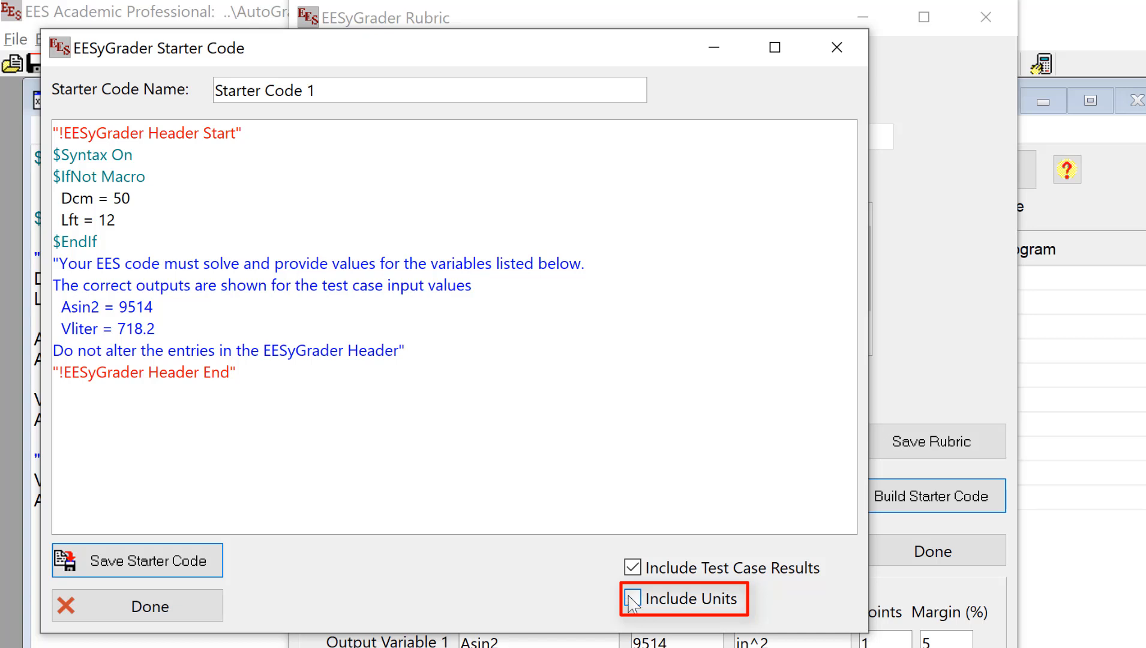
click(633, 599)
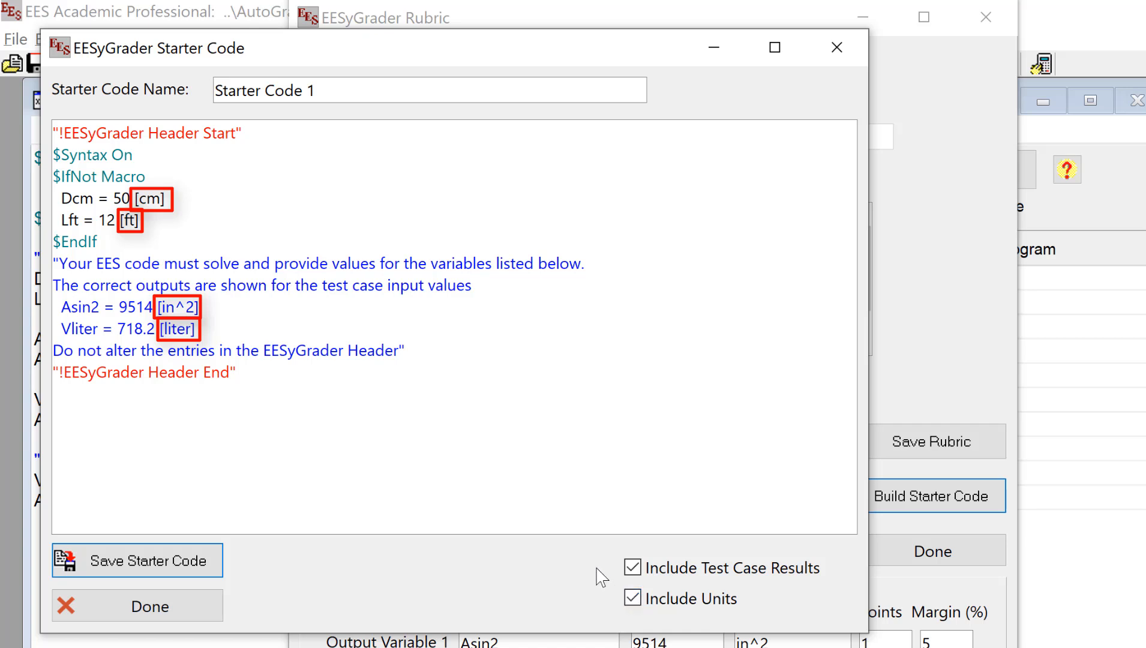
click(640, 571)
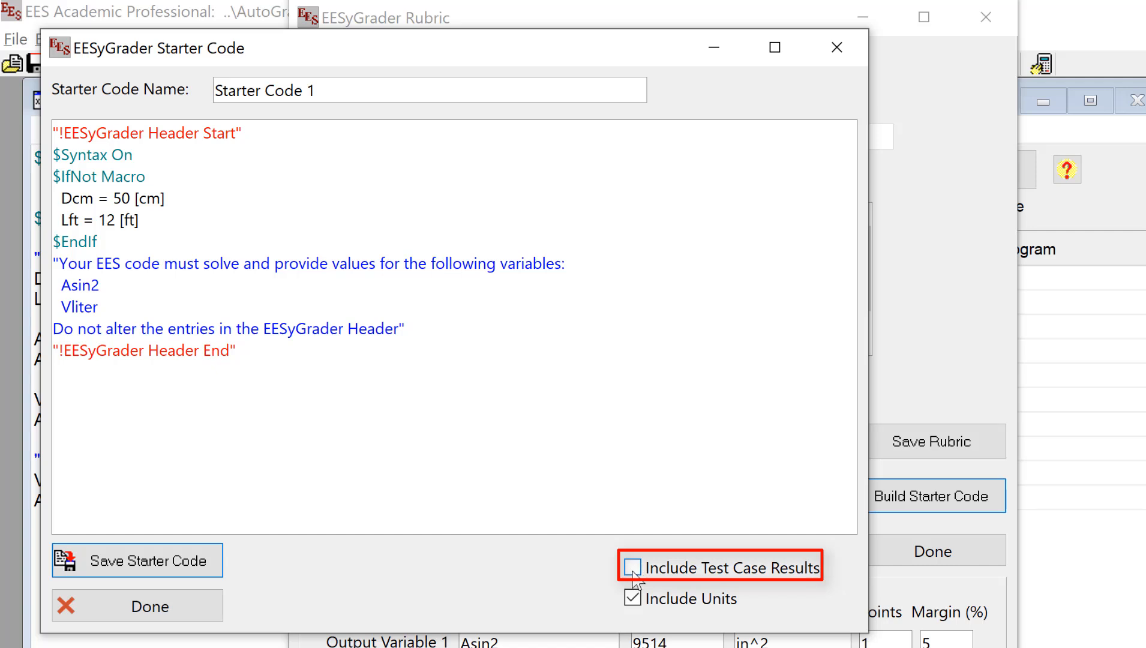
click(633, 568)
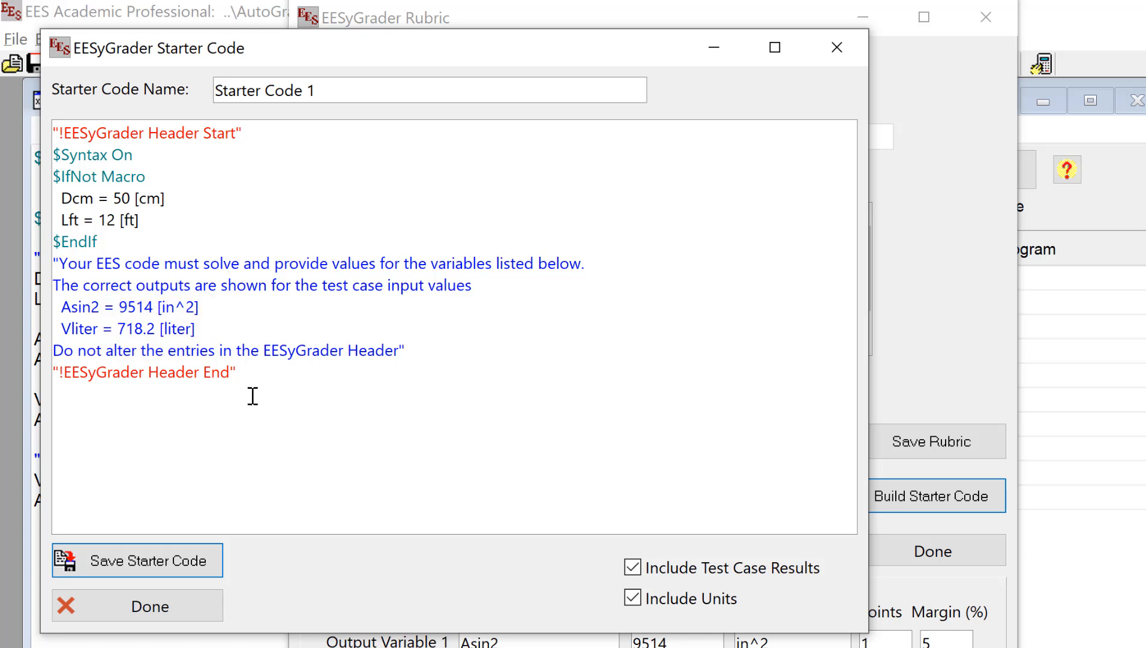
drag(248, 372, 6, 103)
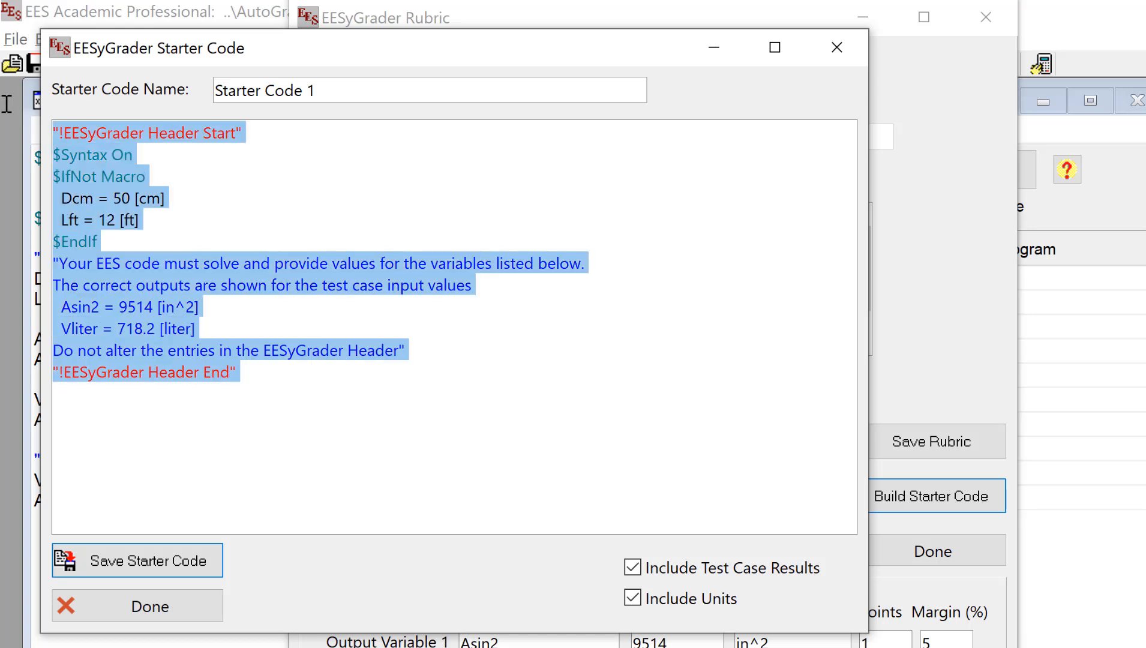
- Copy the starter code header, close the Starter Code and Rubric dialogs, and start a new file
key(ctrl+c)
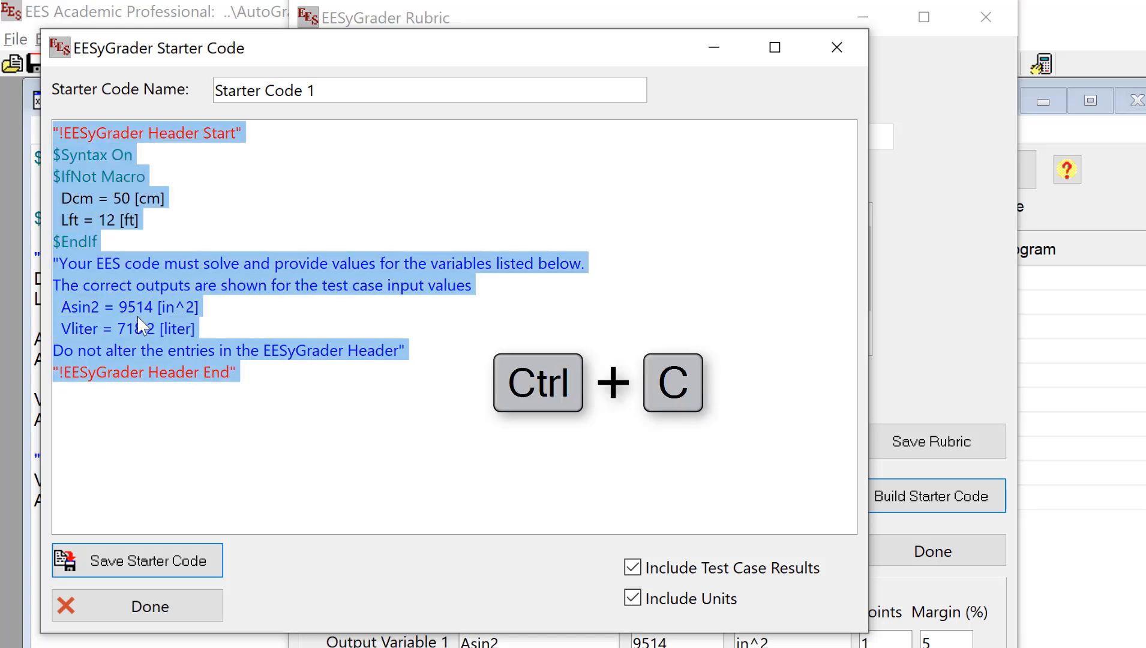
click(173, 618)
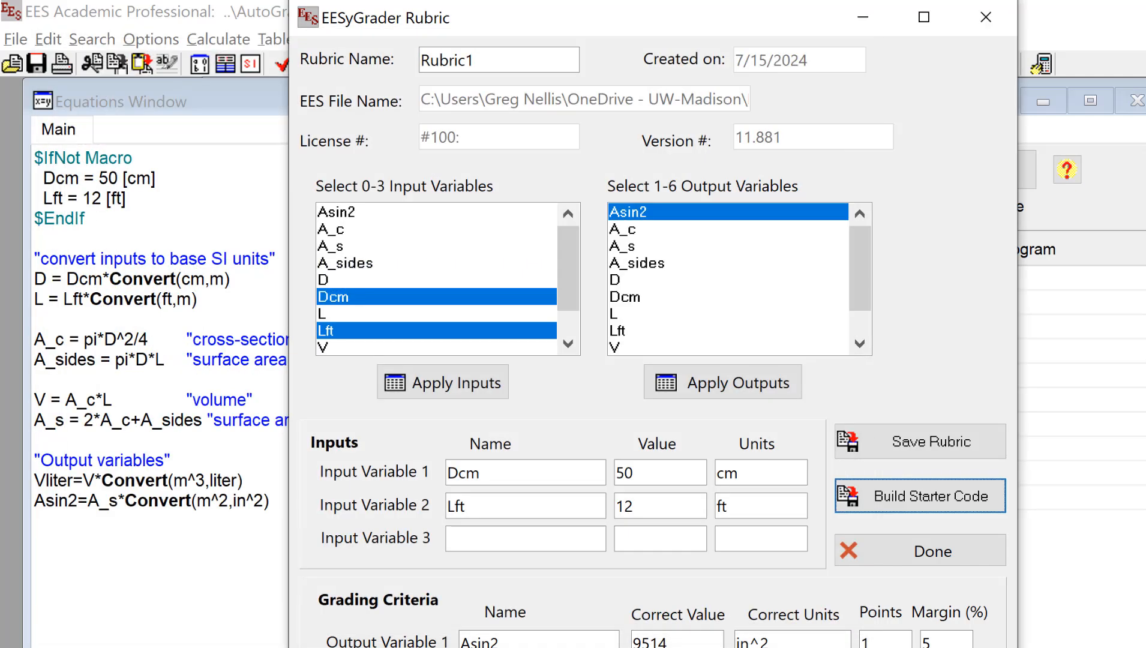
click(900, 546)
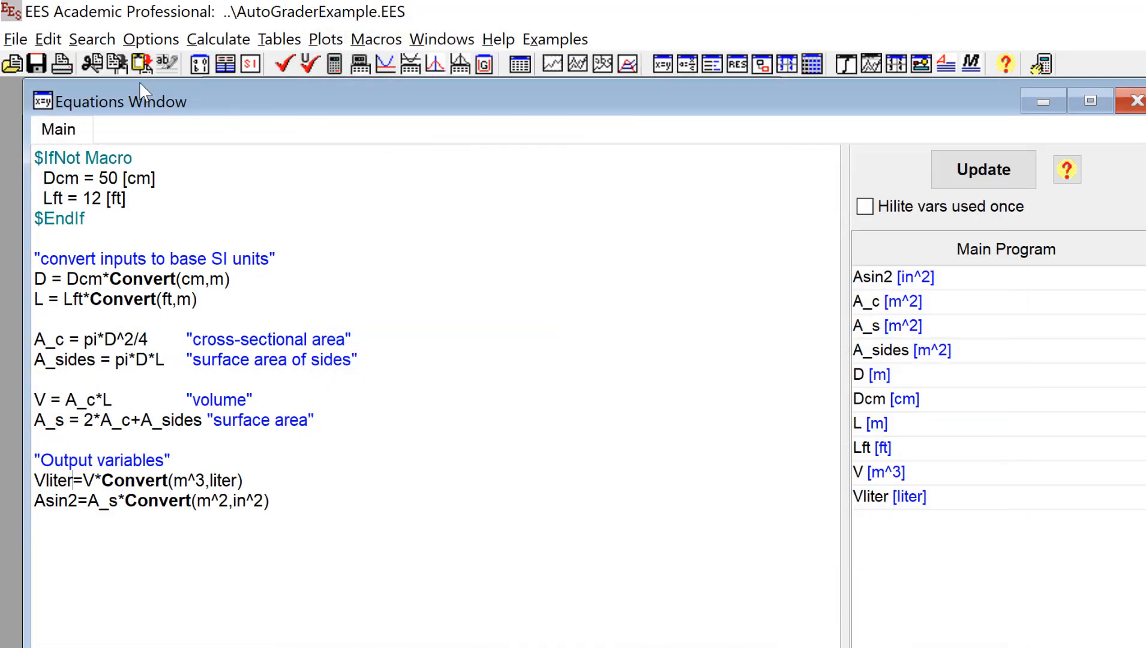
click(16, 39)
click(52, 90)
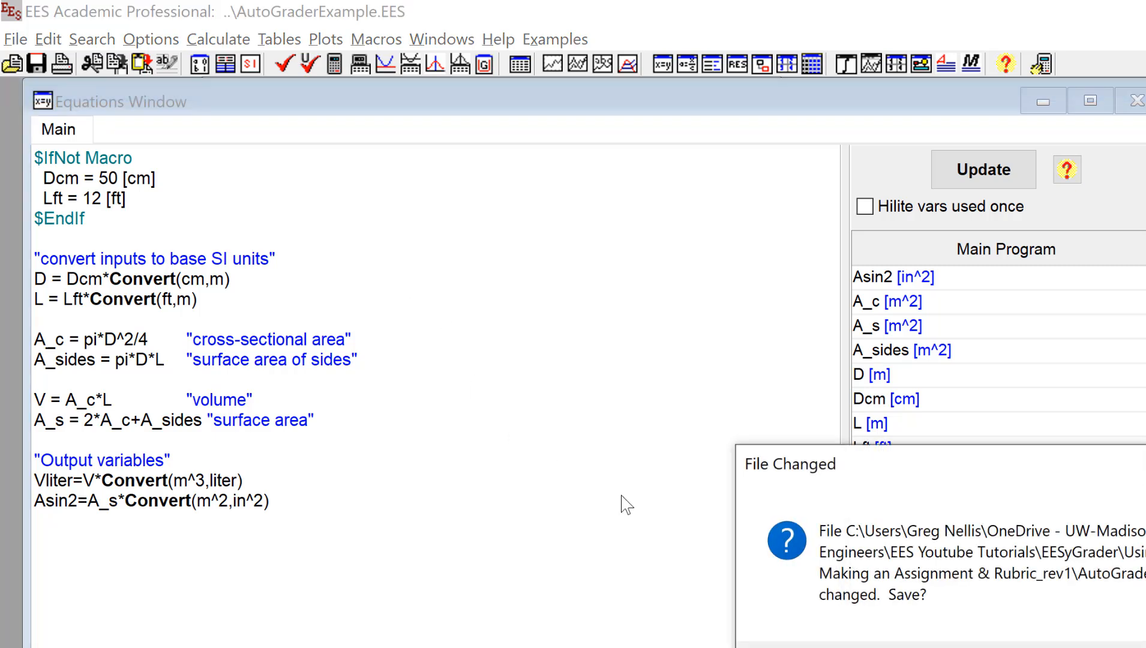
- Answer the save prompt, paste the grader header into the new file, and check its units
click(1135, 647)
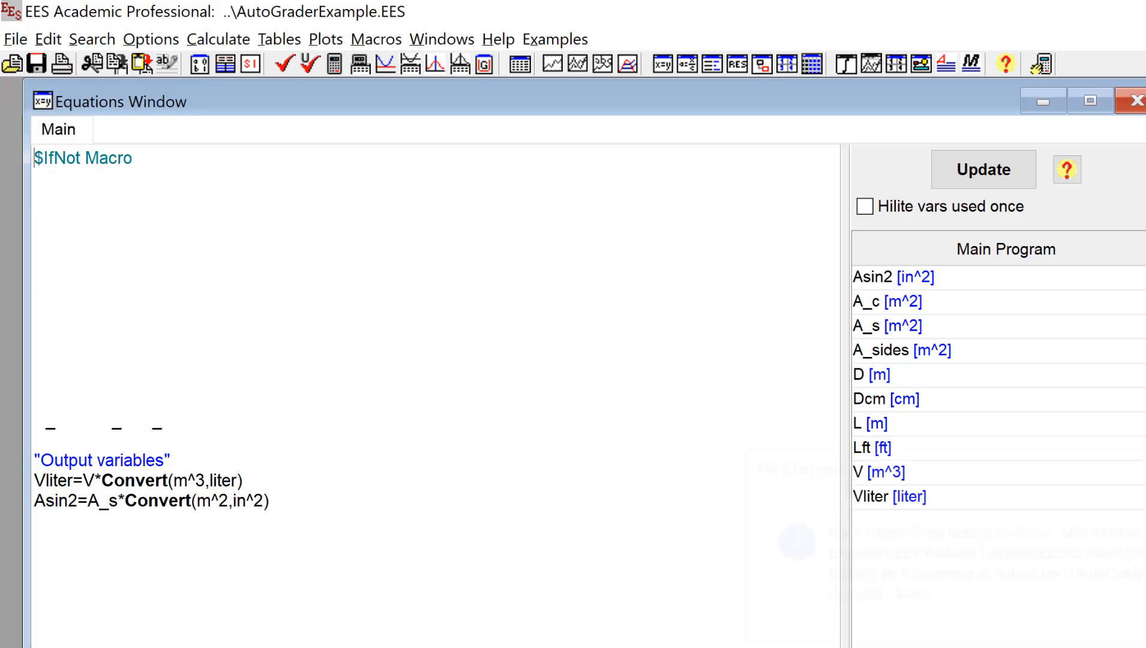
key(ctrl+v)
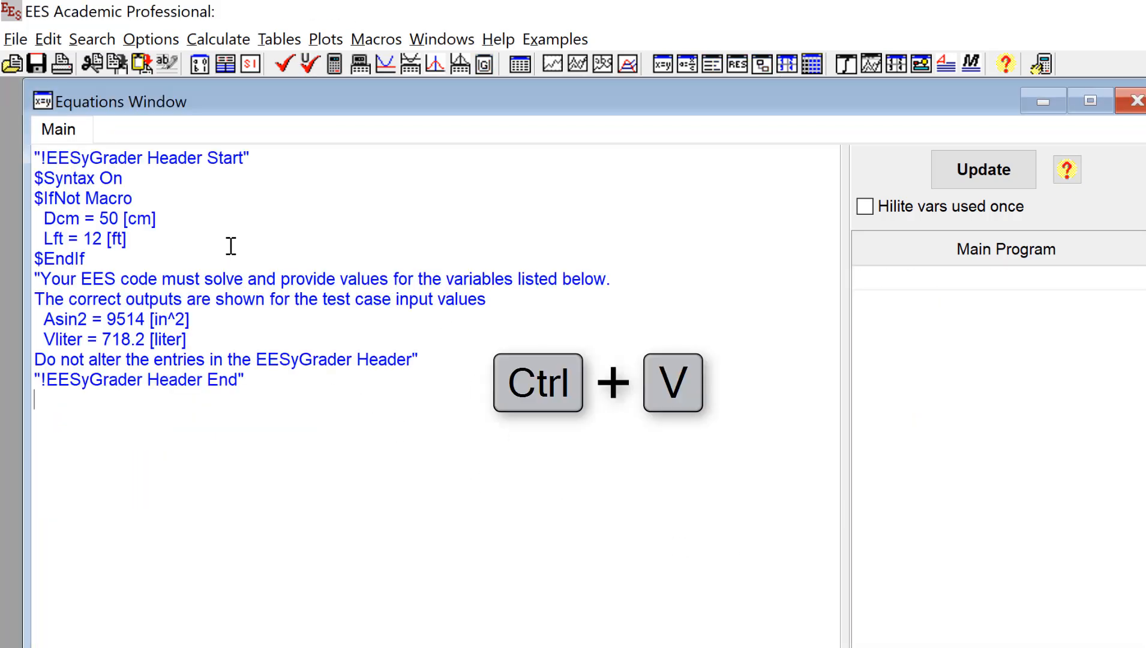
key(F8)
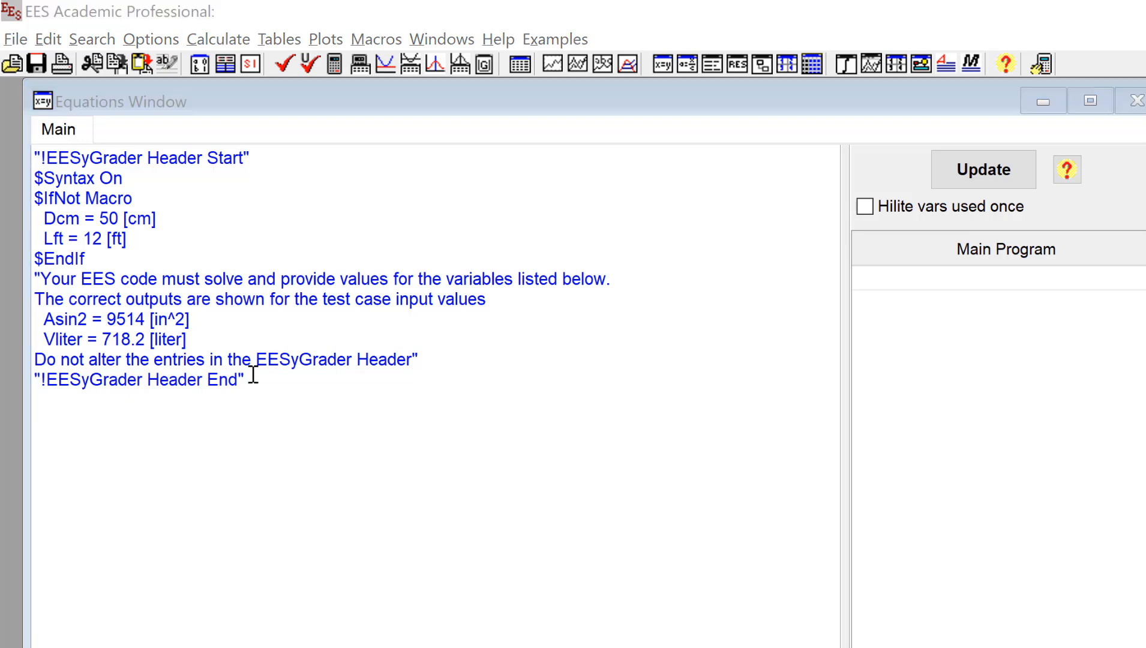
key(Return)
- Add D = Dcm*Convert(cm,m) and L = Lft*Convert(ft,m) below the header
click(322, 378)
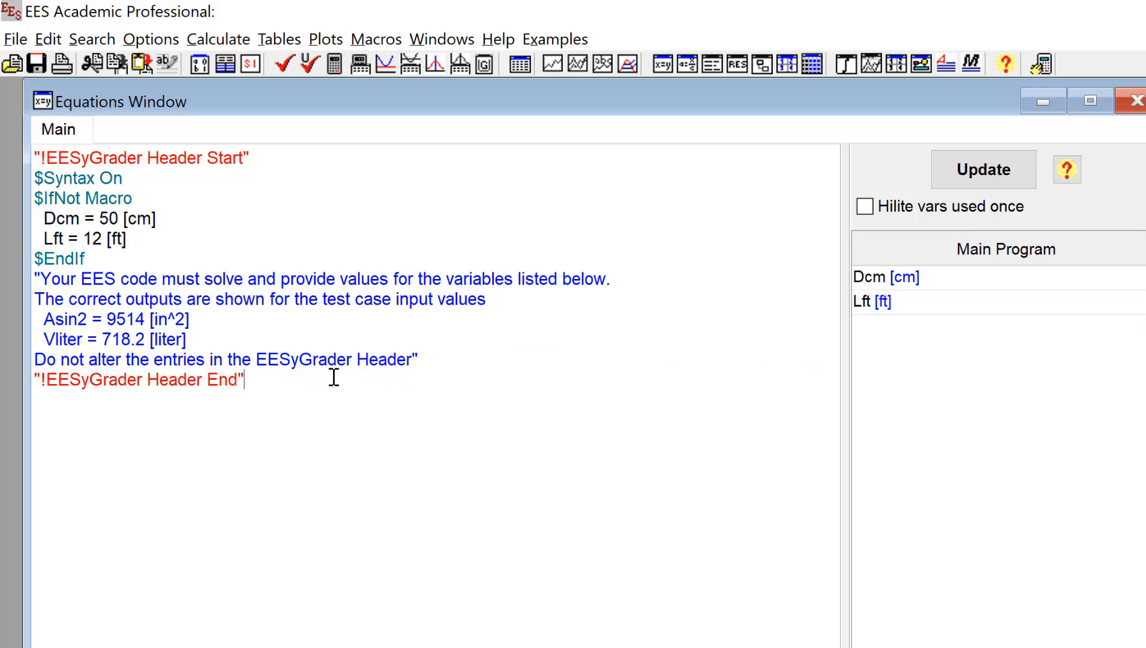
key(Return)
key(Return)
text(D = Dcm*Co)
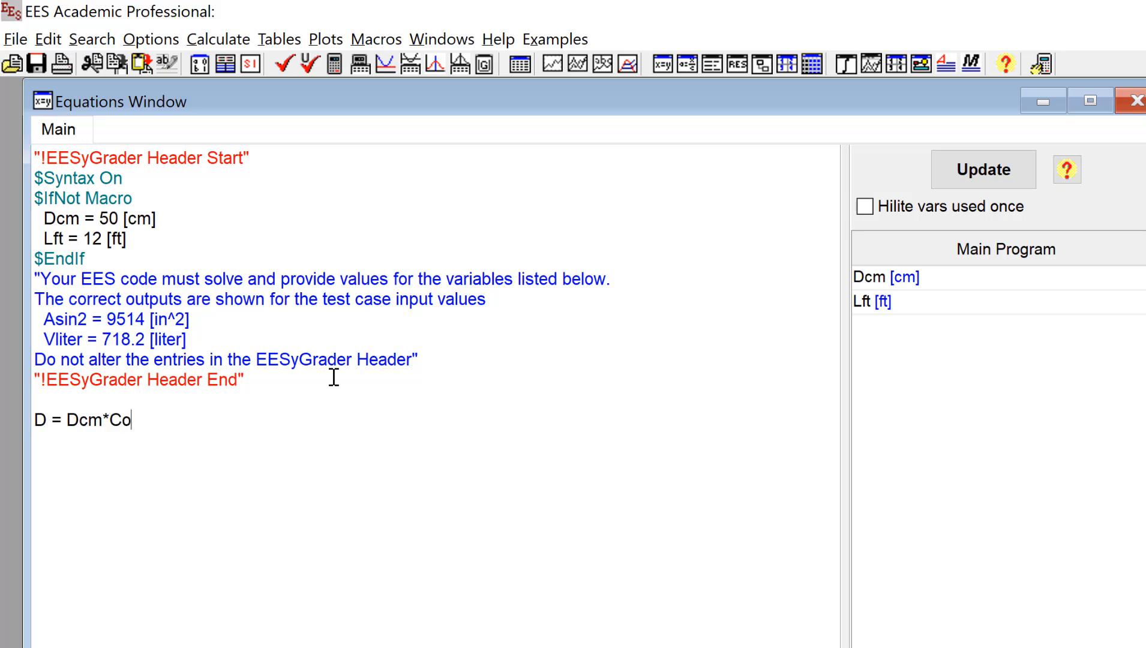
text(nvert(cm,m))
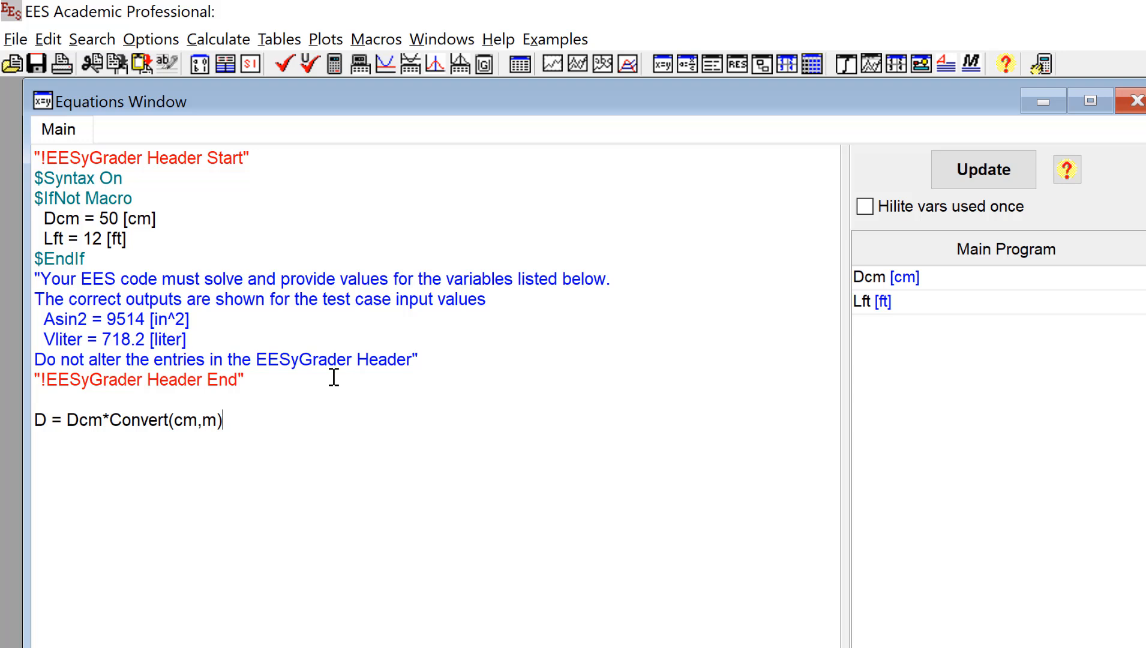
key(Return)
text(L = Lft*Convert(ft,m))
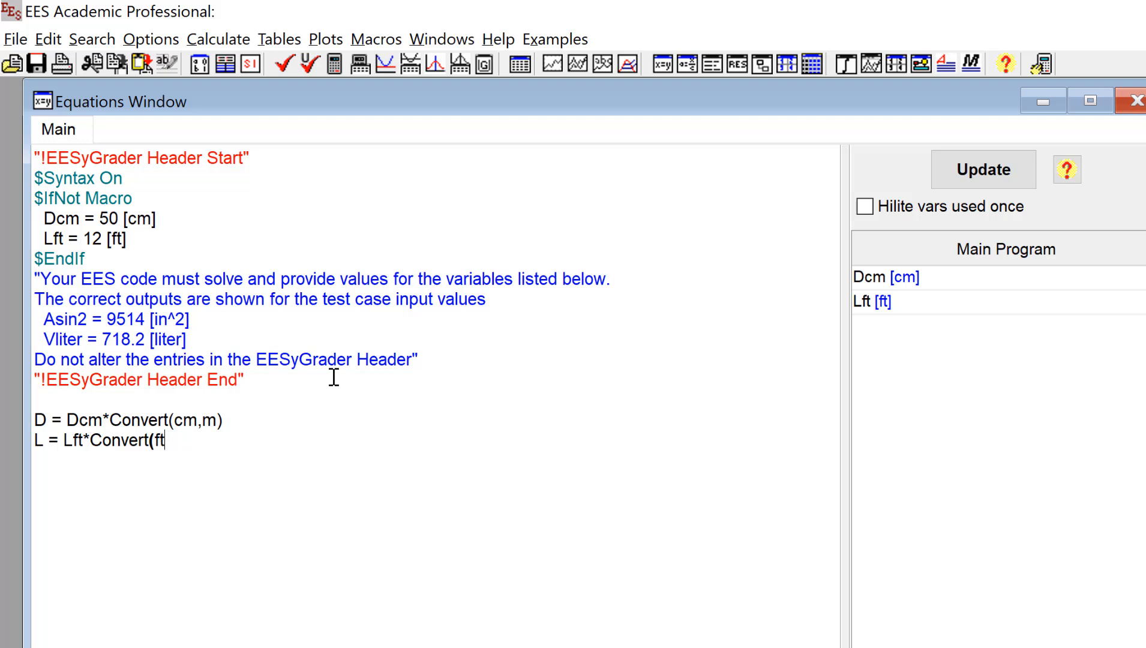
key(Return)
- Insert rho = 1800 [kg/m^3] on a new line above the conversion equations
key(Up)
key(Up)
key(Up)
key(Return)
key(Up)
key(Return)
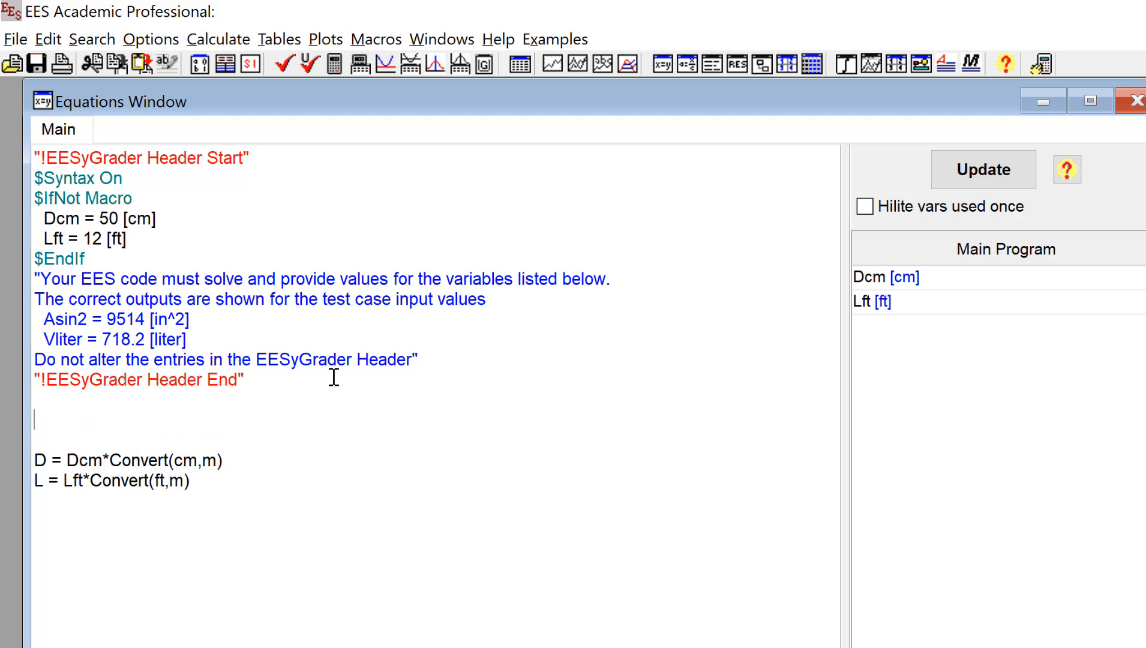
text(rho = 1800 [kg/m^3])
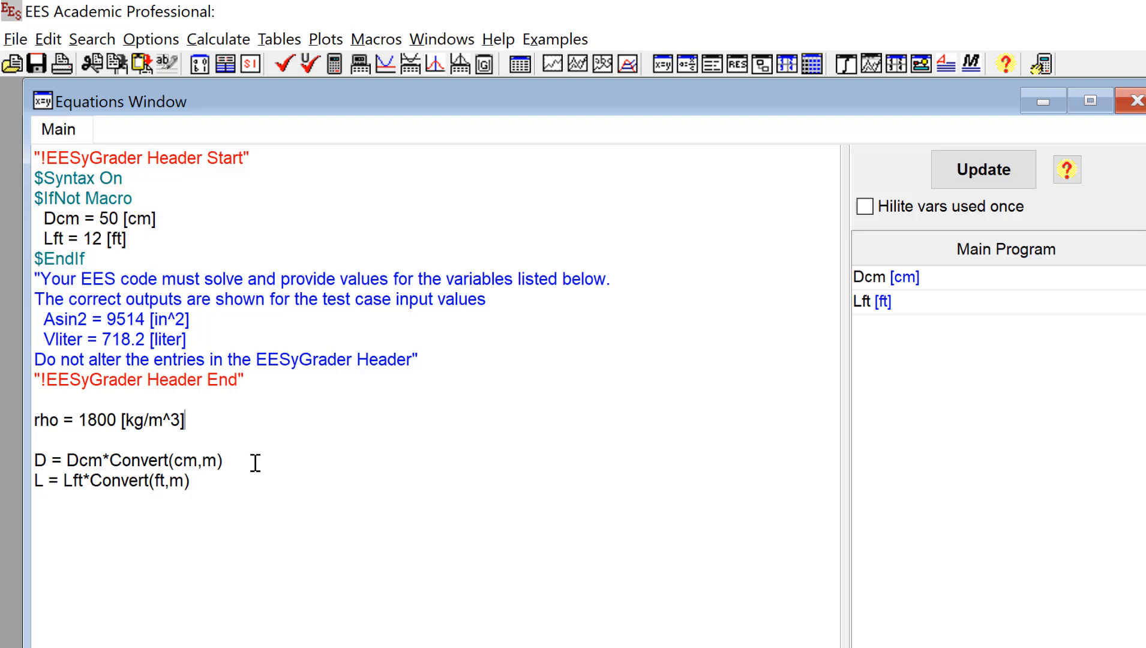
click(921, 63)
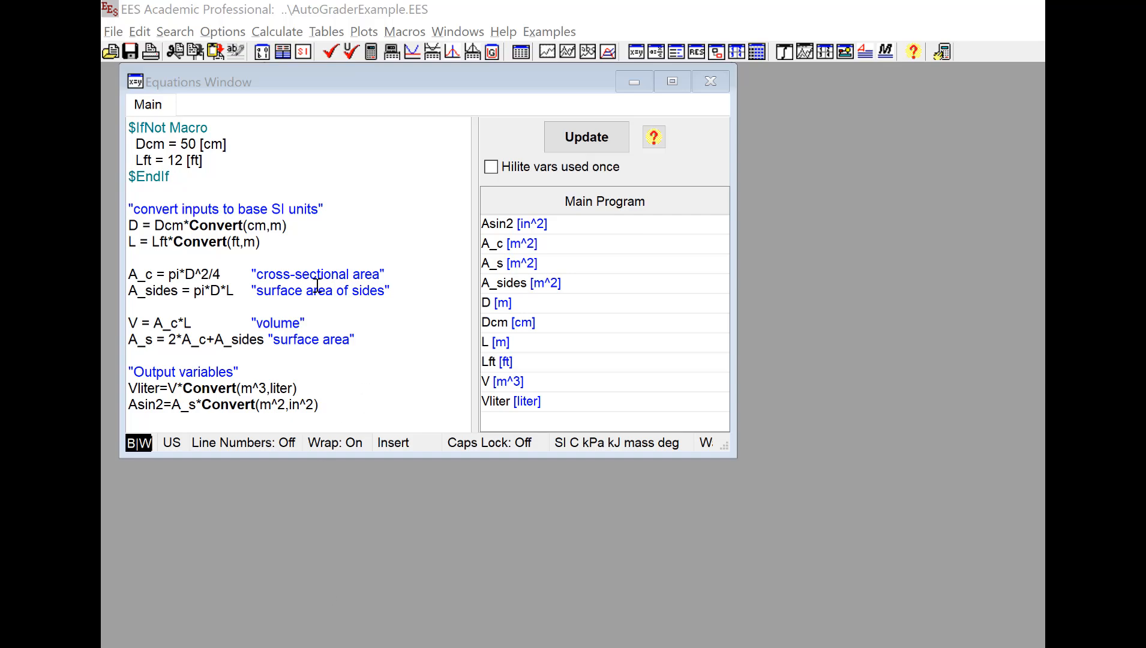
- Change the $IfNot Macro test inputs to Dcm = 30 cm and Lft = 9 ft
click(191, 144)
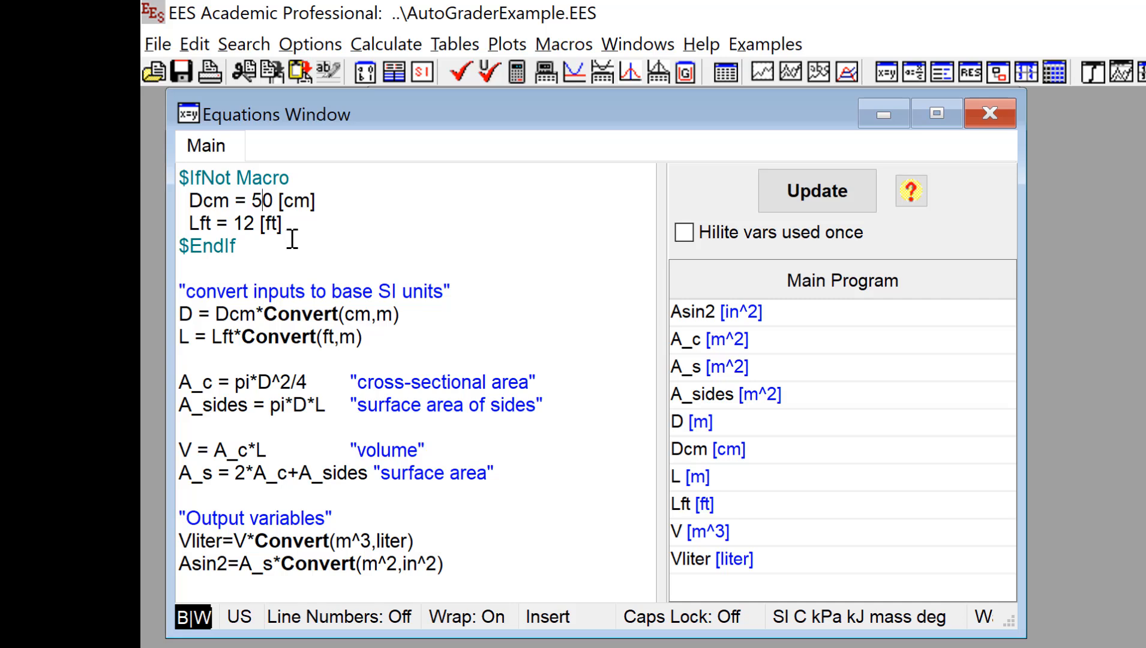
key(BackSpace)
text(3)
key(Down)
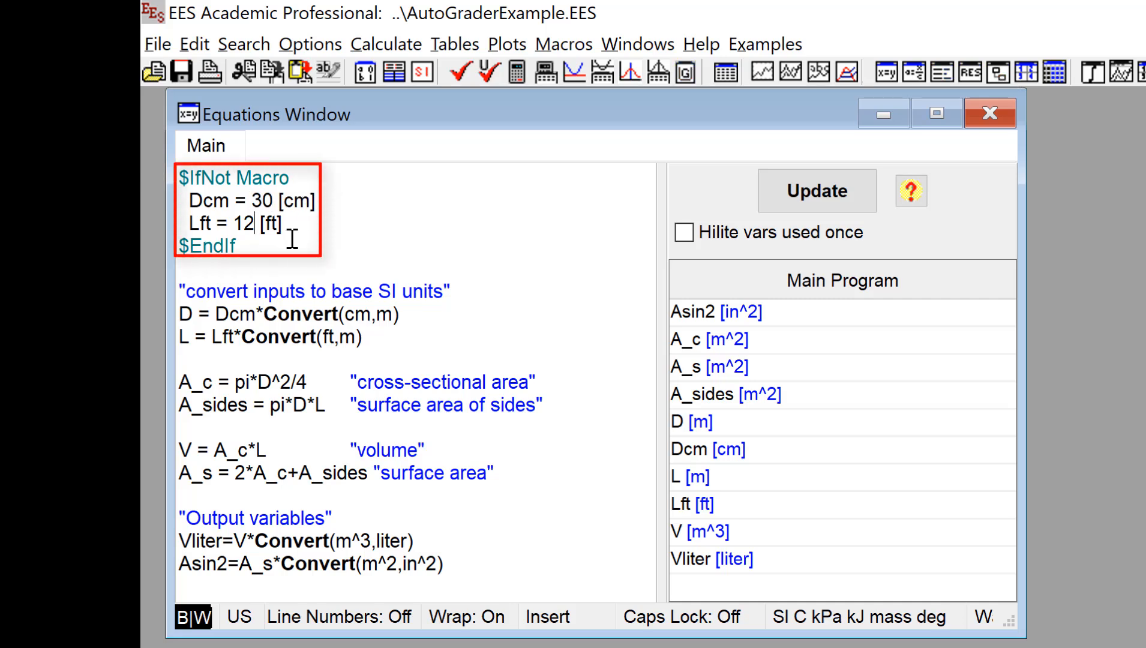
key(BackSpace)
key(BackSpace)
text(9)
click(324, 268)
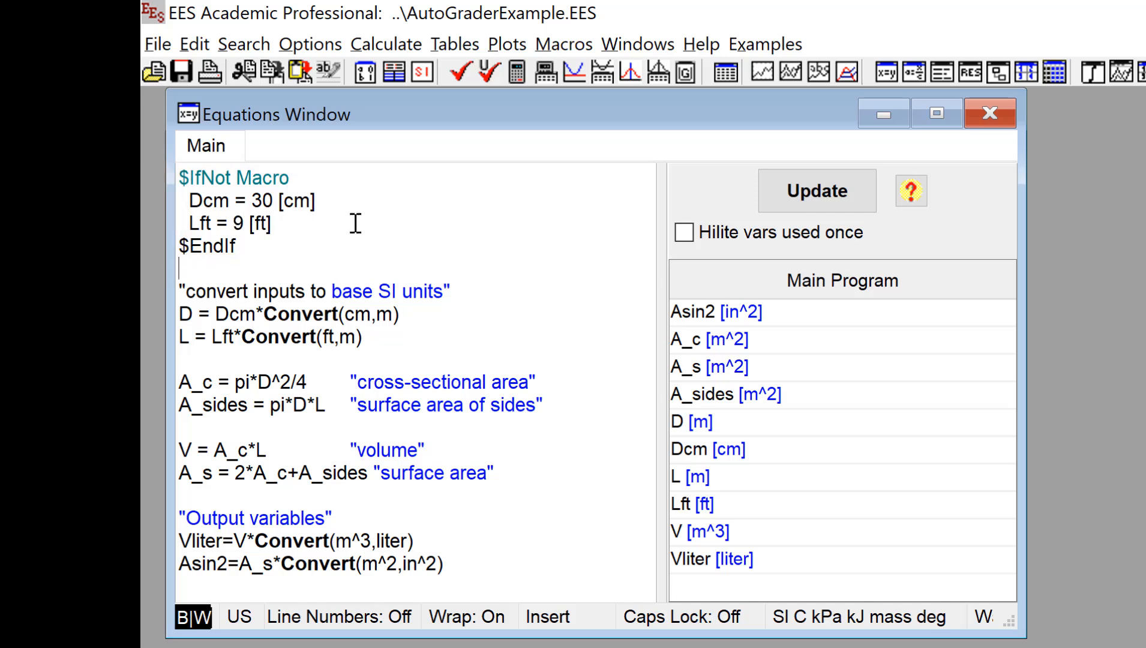
click(386, 45)
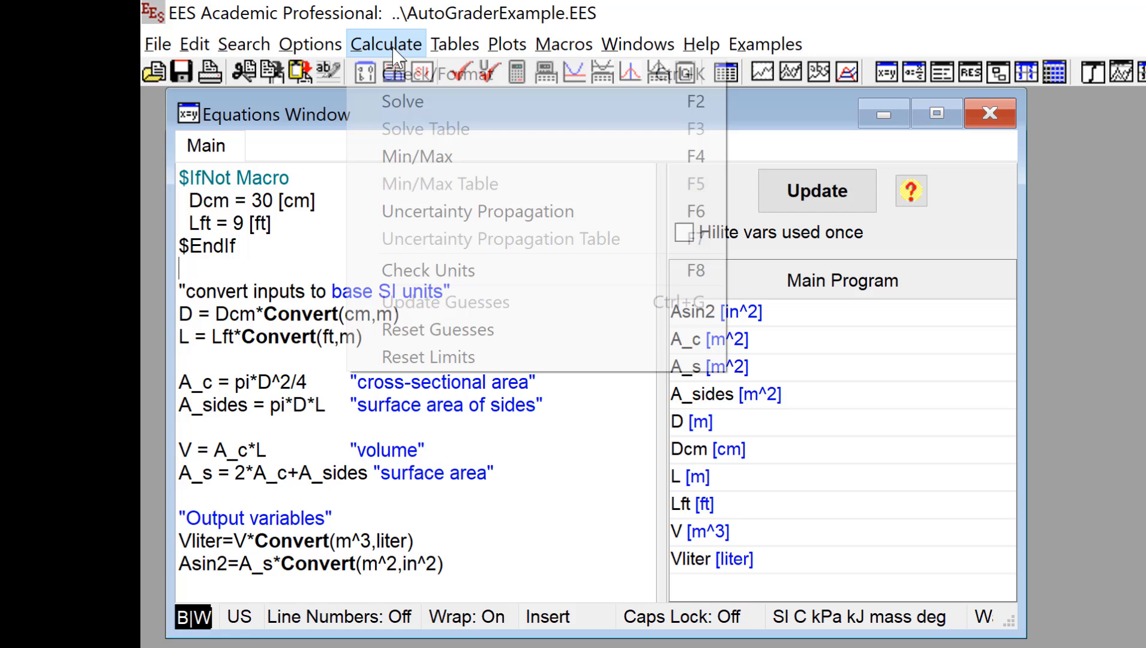
- Re-solve the model, giving Asin2 = 4227 in^2 and Vliter = 193.9 liter
click(415, 102)
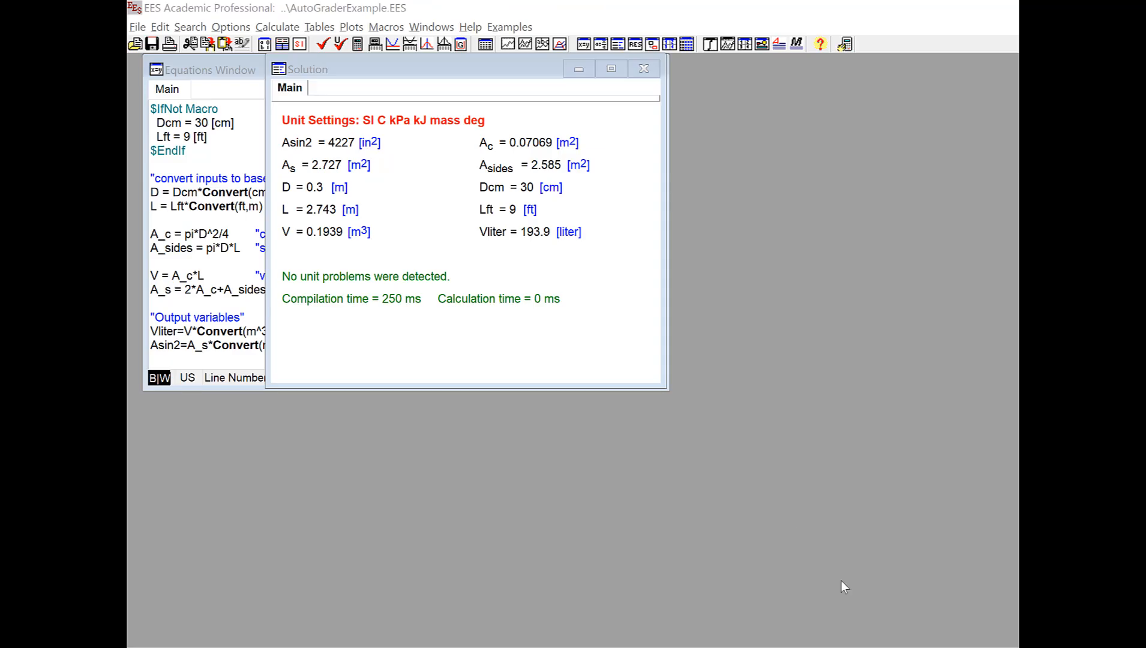
click(239, 27)
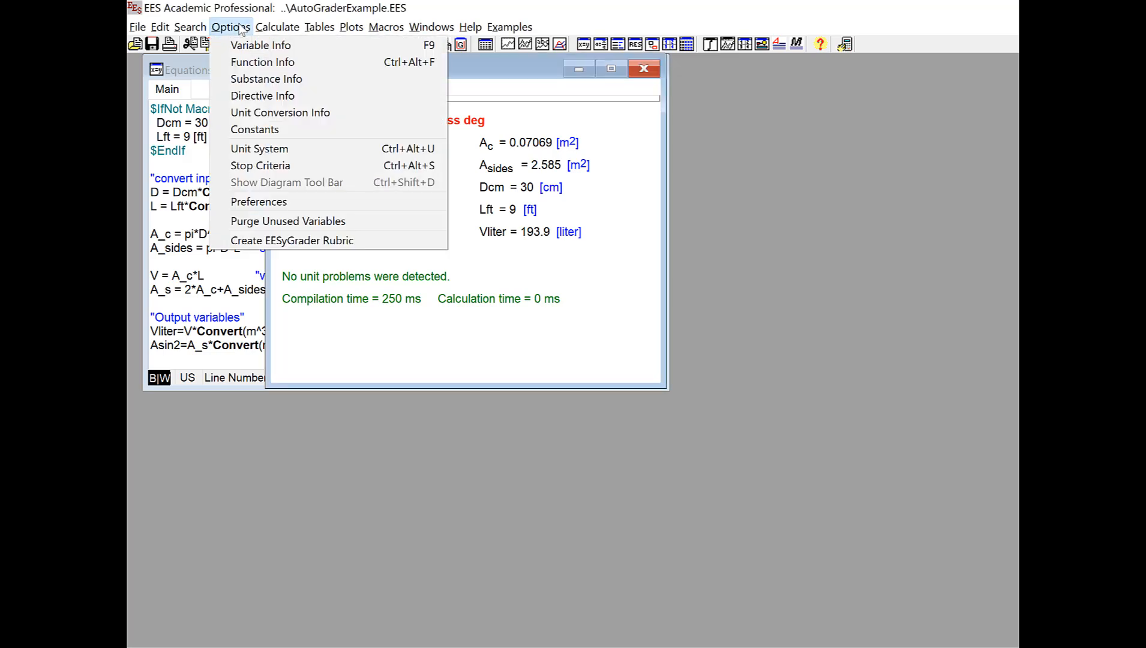
- Create a new EESyGrader rubric and apply Dcm and Lft as its test inputs
click(365, 240)
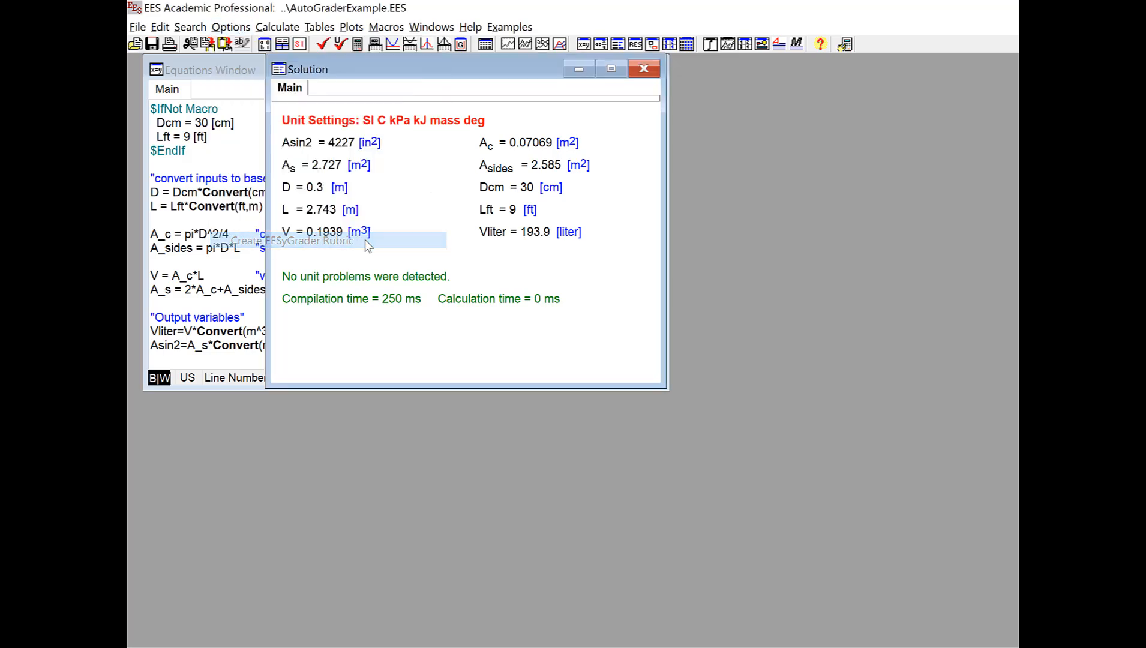
drag(504, 76, 495, 14)
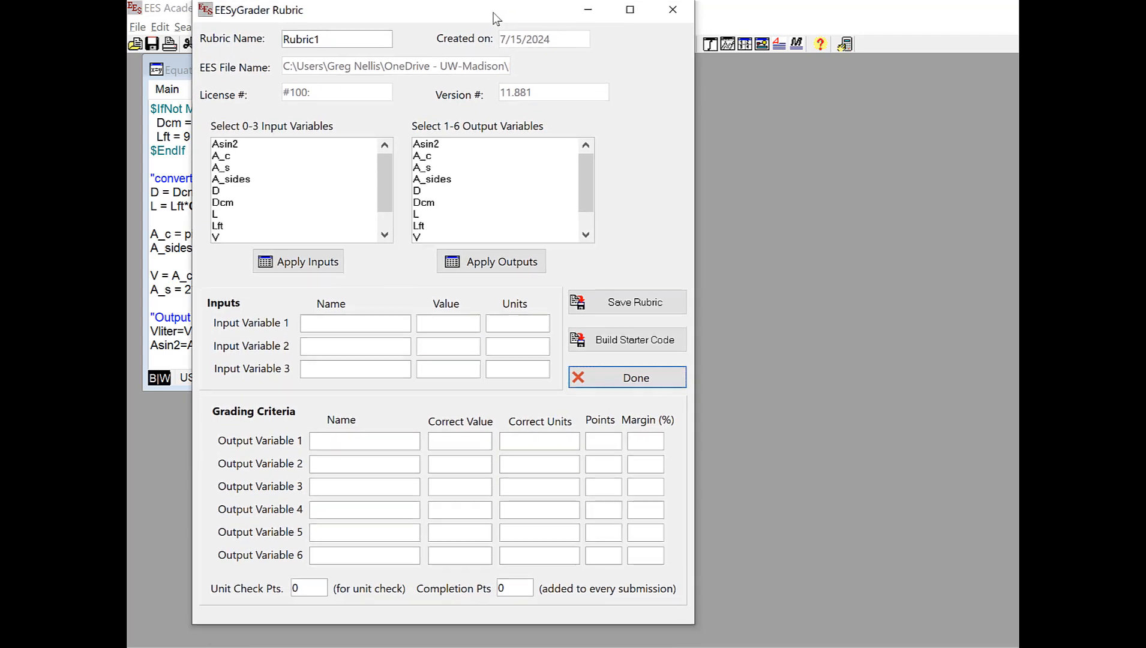
click(241, 204)
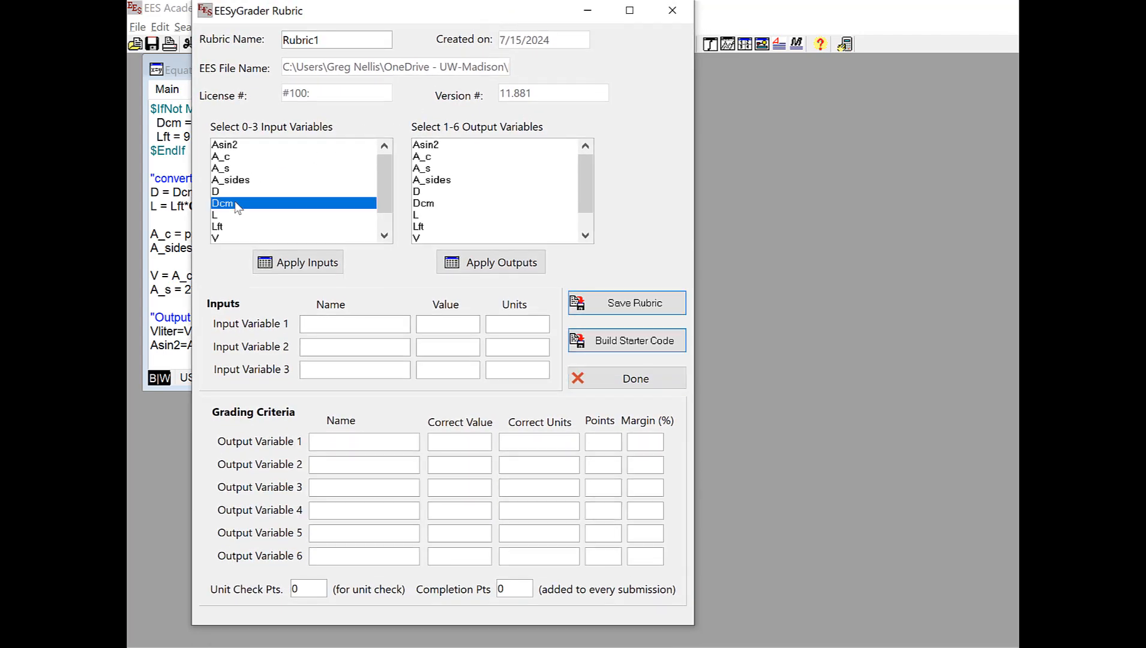
ctrl+click(240, 227)
click(297, 264)
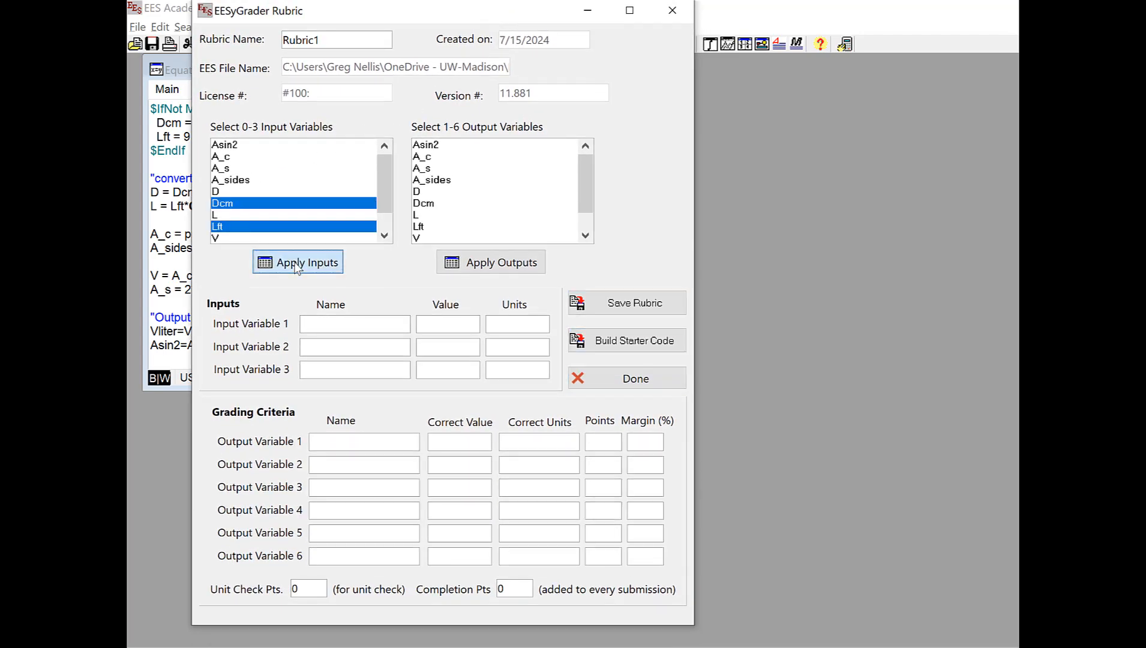
- Apply Asin2 and Vliter as the graded outputs
click(438, 150)
scroll(478, 207, down, 1)
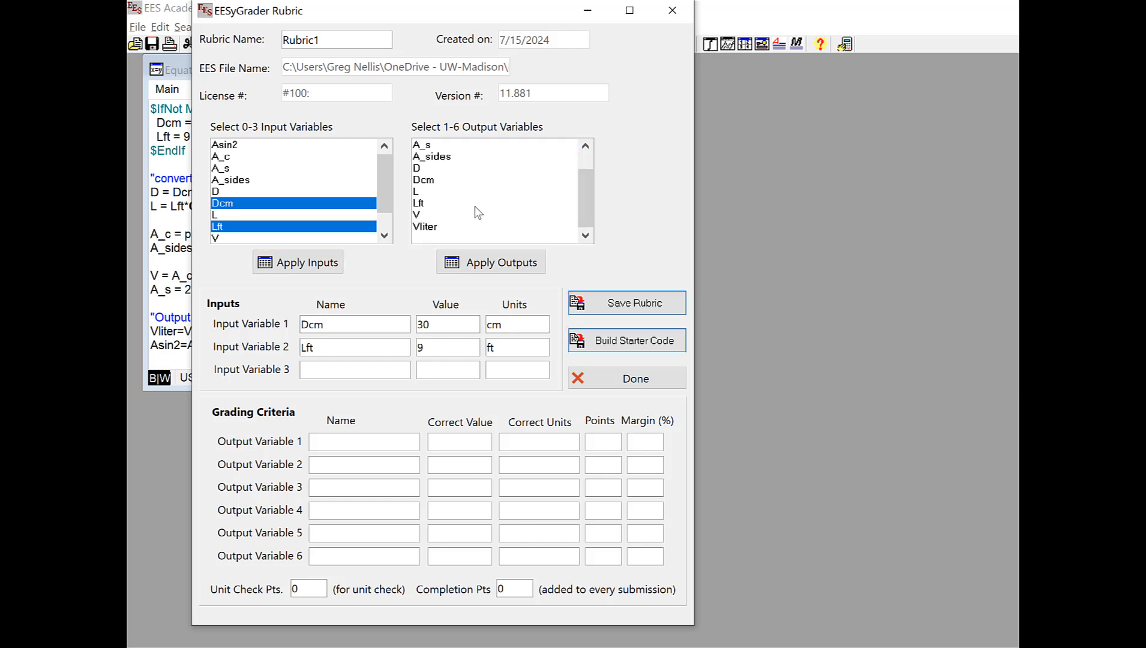
ctrl+click(463, 227)
click(489, 264)
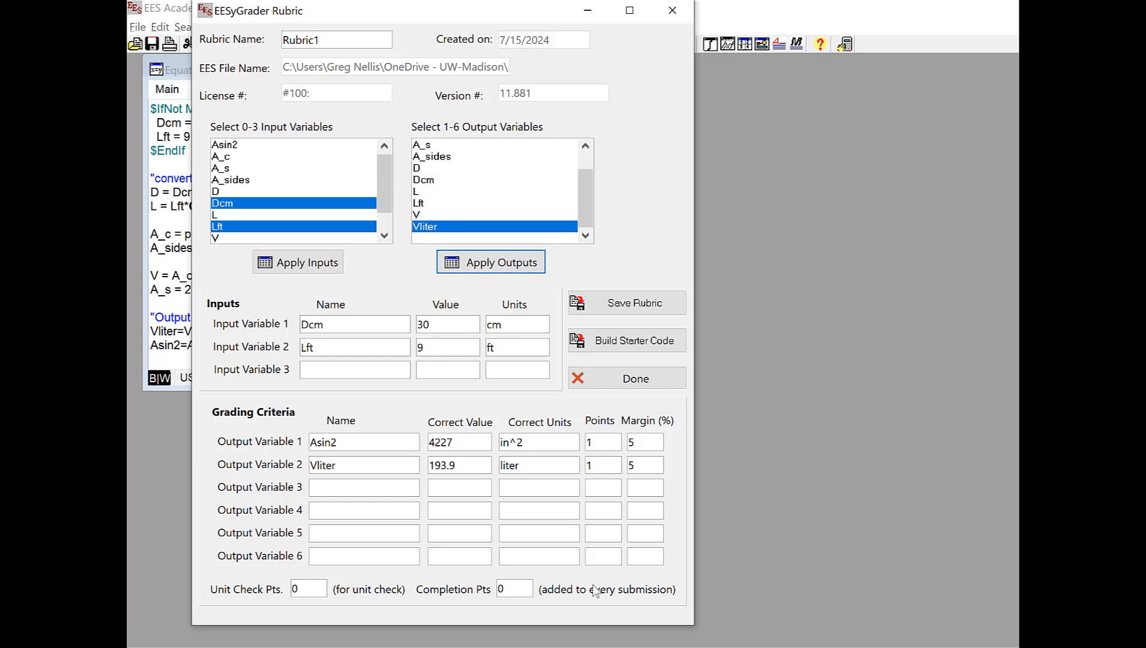
- Set the rubric's Completion Pts to 1 and select the Unit Check Pts value for editing
double_click(503, 589)
text(1)
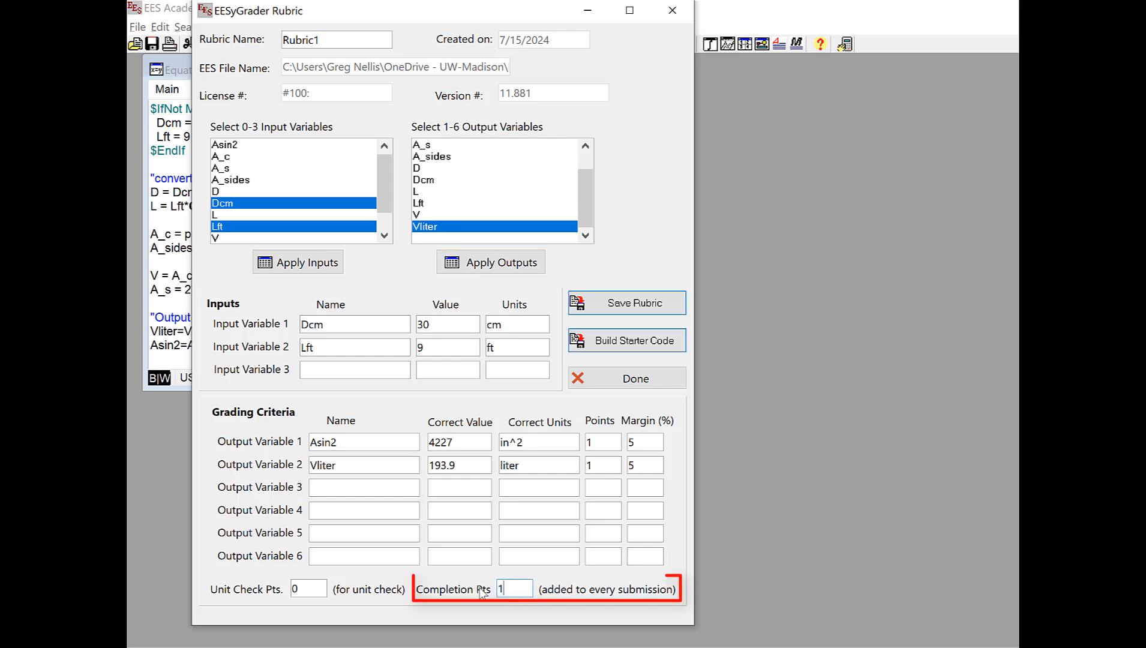
double_click(308, 588)
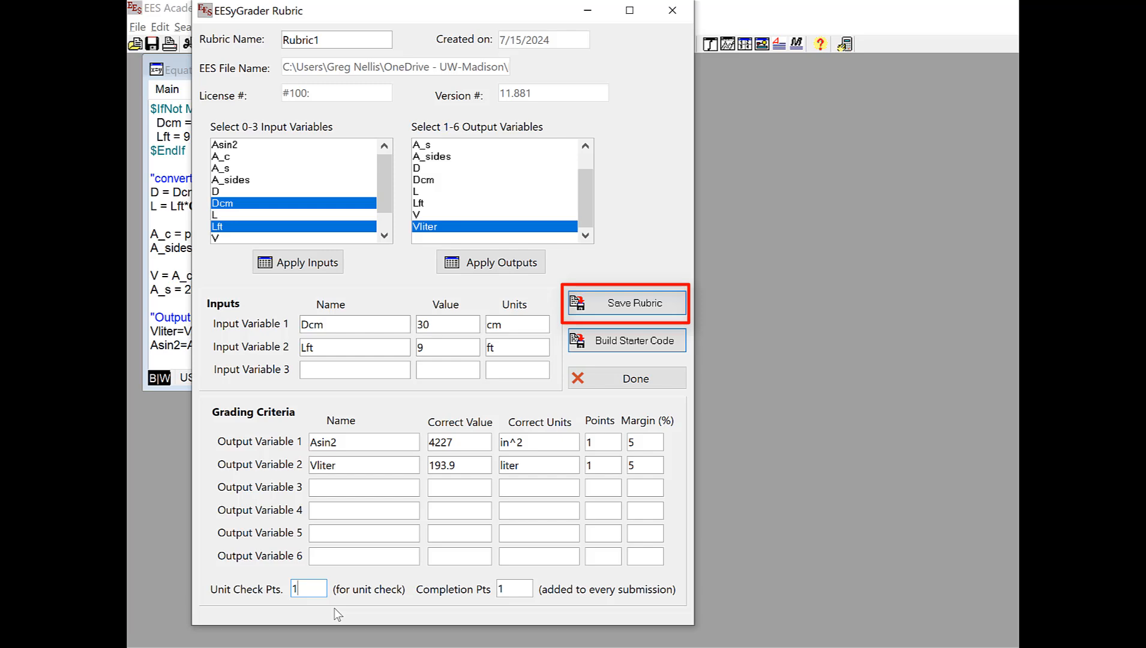
click(657, 307)
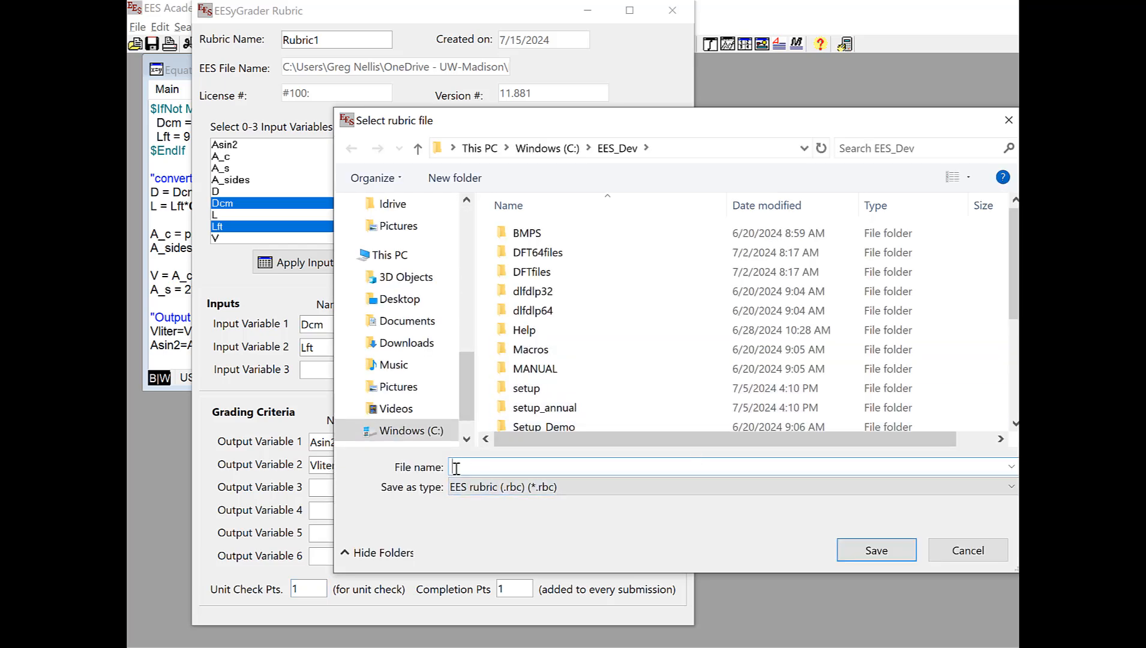
click(953, 551)
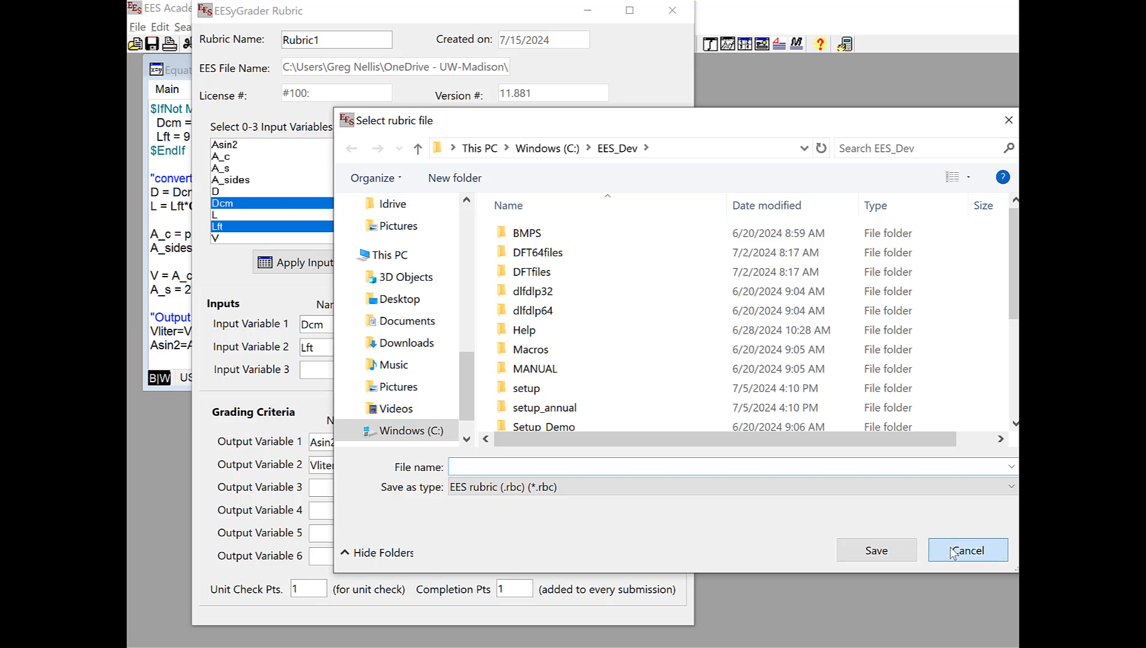